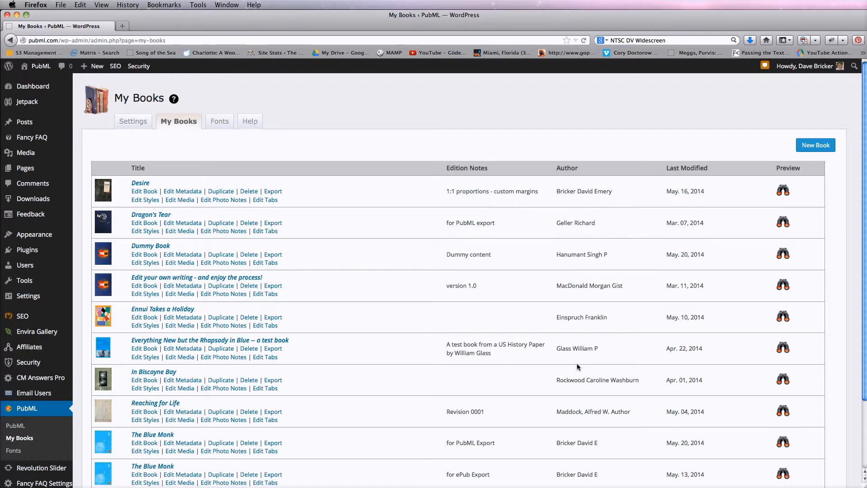
Open the metadata of The Blue Monk edition noted "for PubML Export" from the book list.
scroll(587, 367, down, 4)
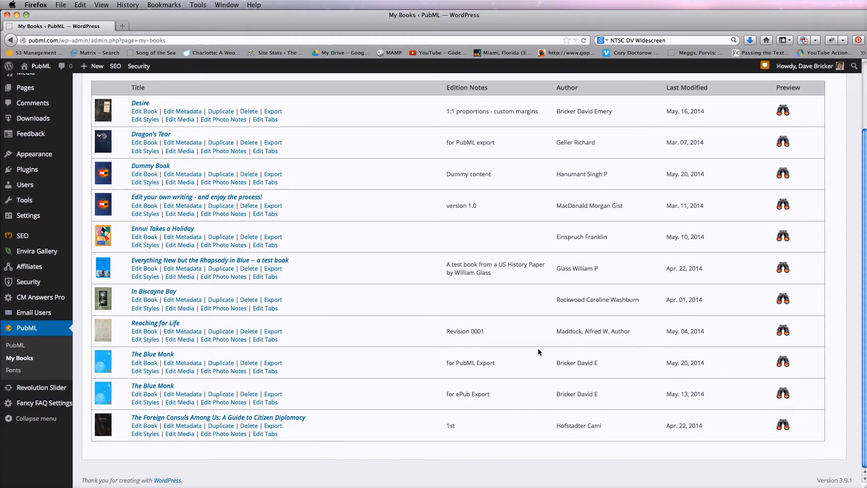
scroll(537, 352, up, 3)
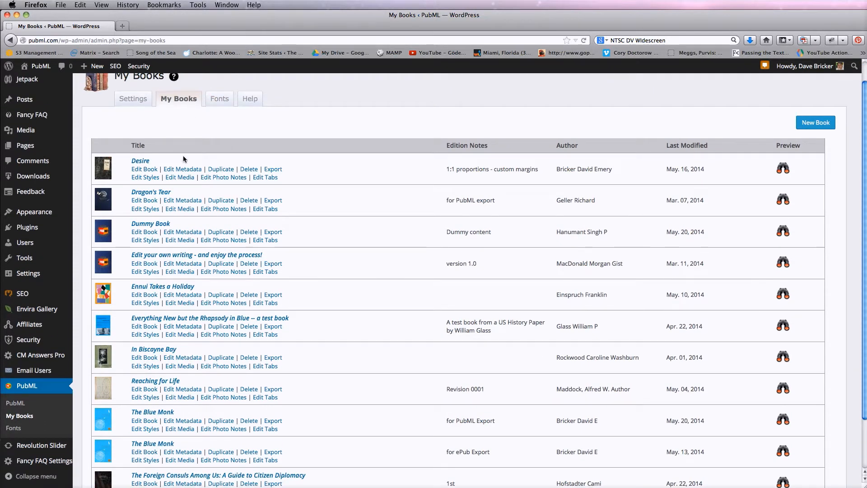
scroll(204, 362, down, 2)
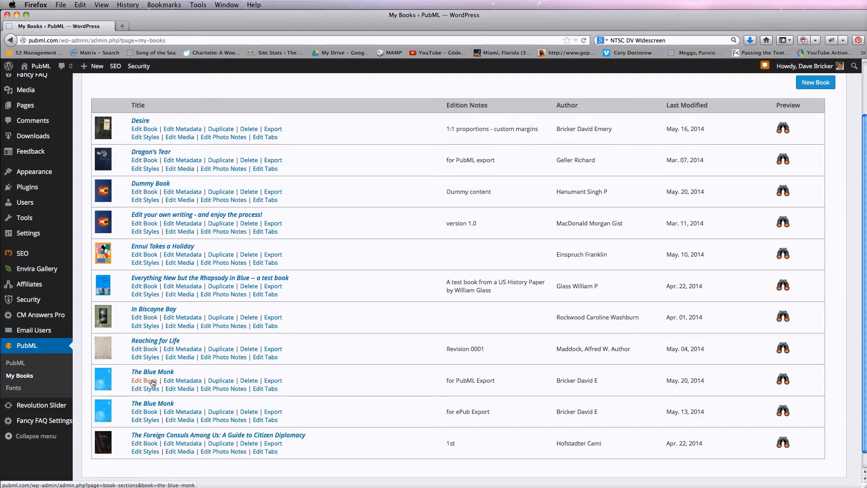
click(171, 383)
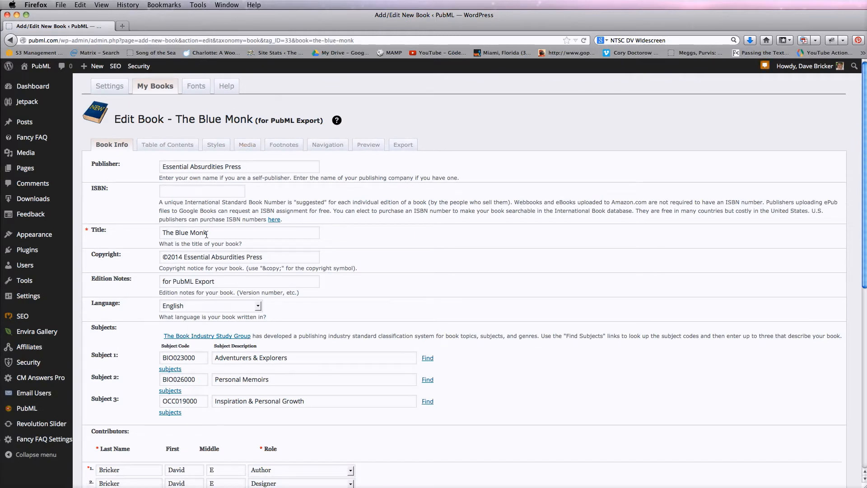
Check the Edition Notes entry in the book's information and leave the field as it is.
drag(215, 282, 158, 281)
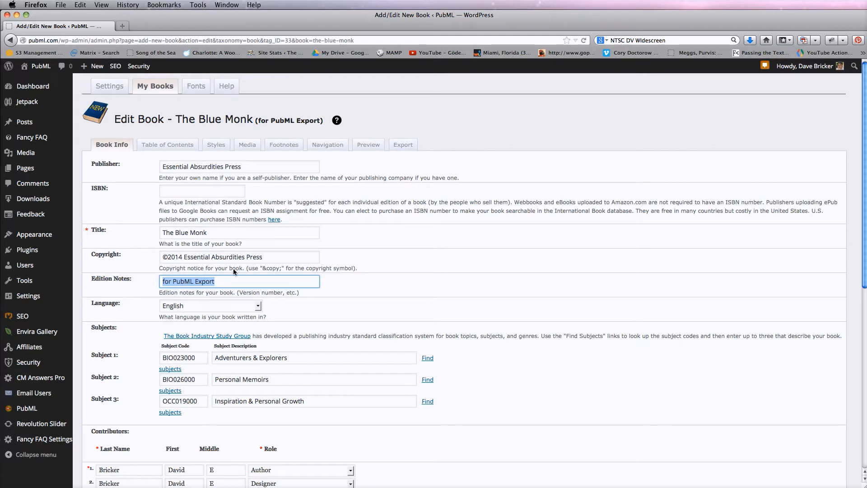
click(220, 286)
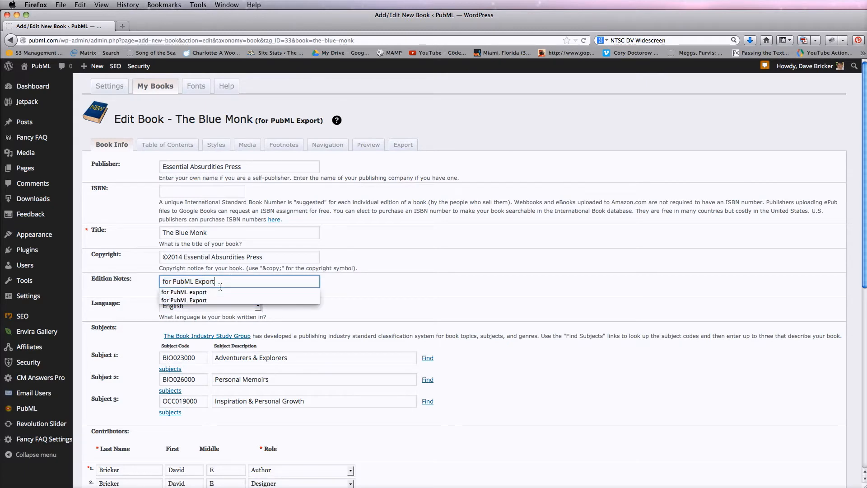
click(378, 276)
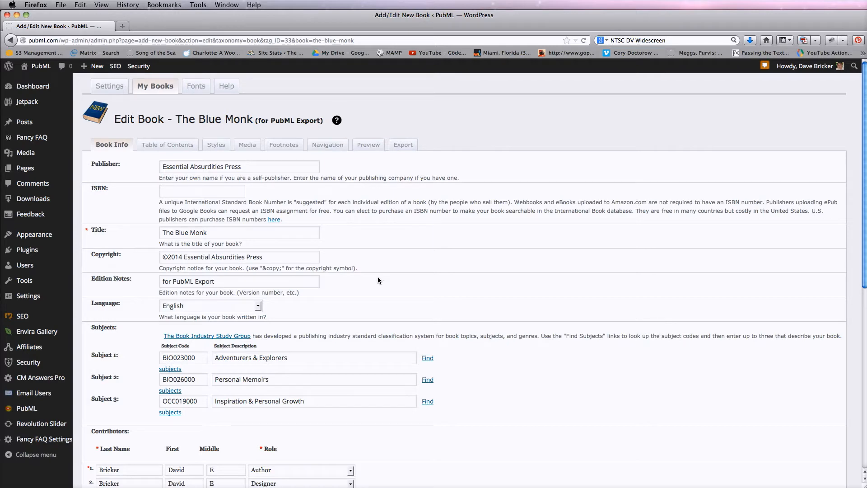
From the contents of The Blue Monk (for PubML Export), open the Song of The Sea section and go to the passage containing the "this" link.
click(168, 93)
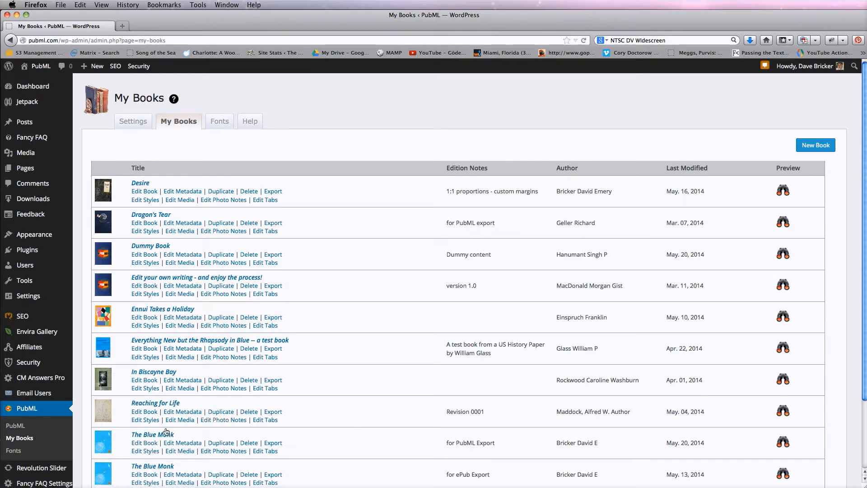
click(134, 445)
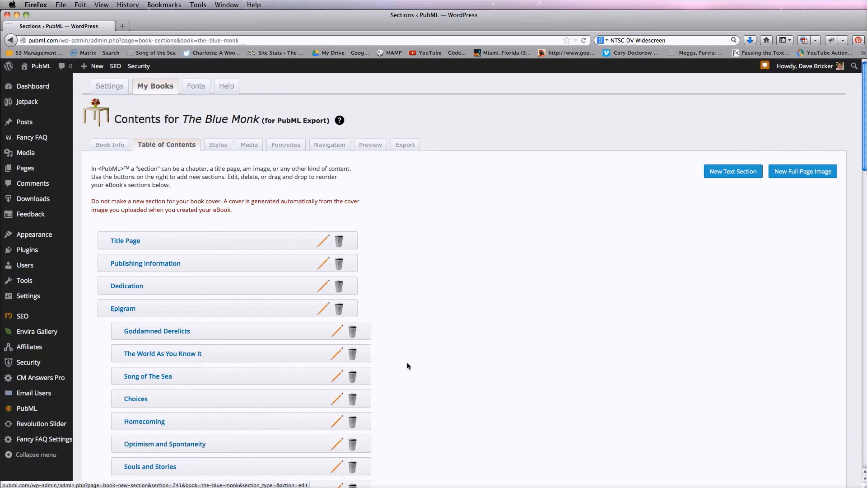
scroll(494, 319, down, 3)
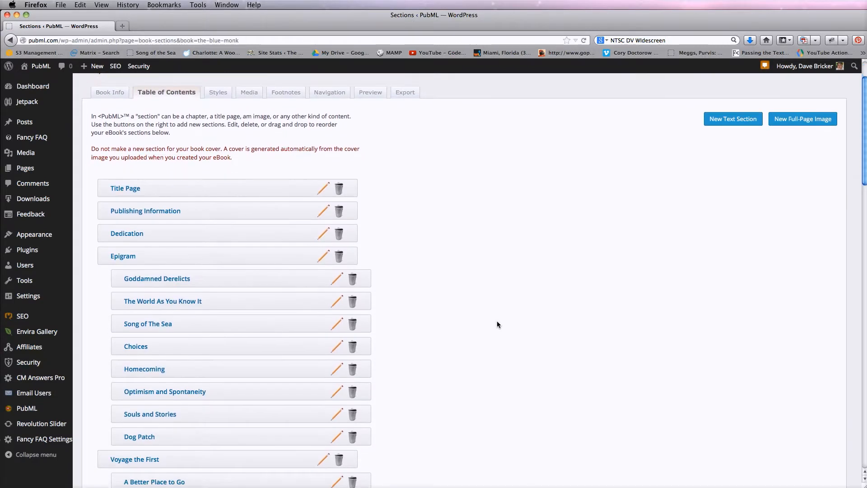
scroll(497, 324, up, 3)
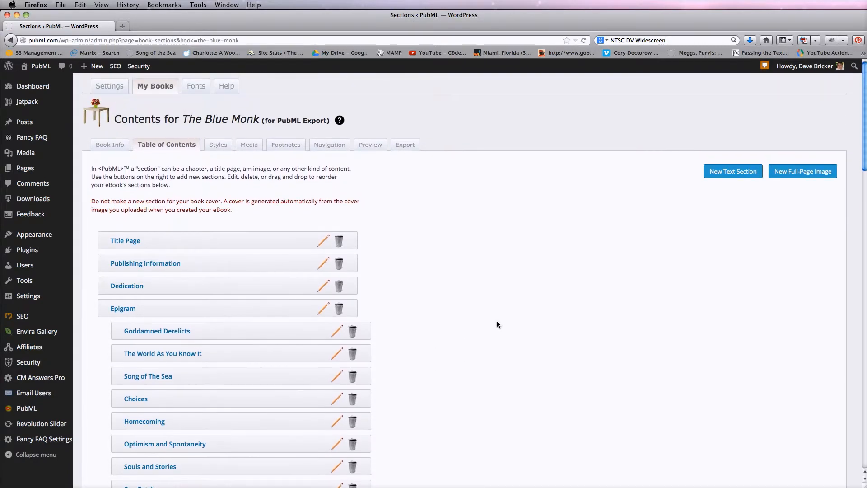
scroll(498, 324, down, 5)
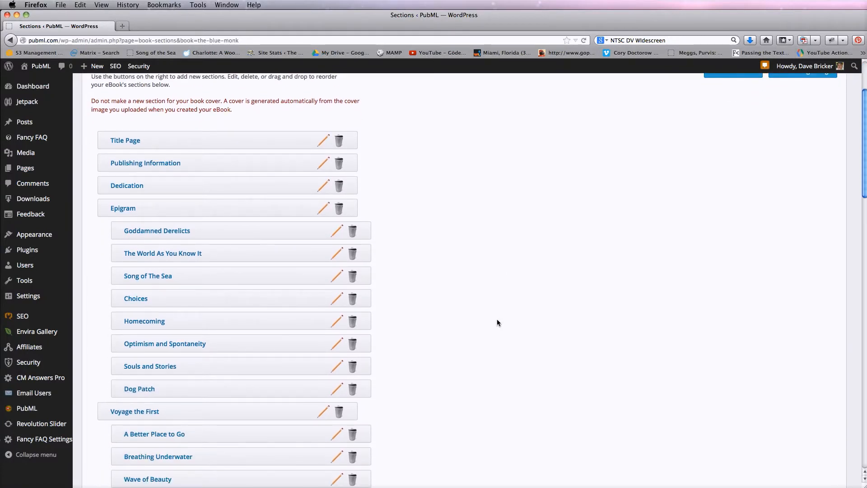
click(336, 279)
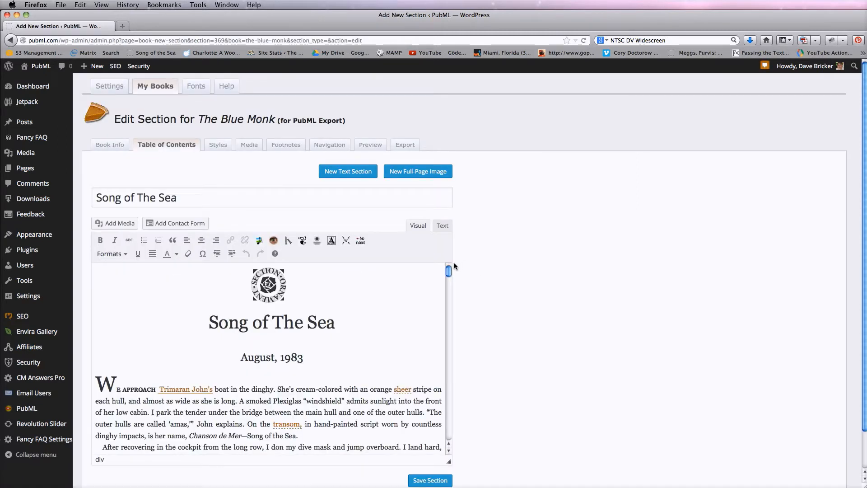
drag(449, 266, 435, 398)
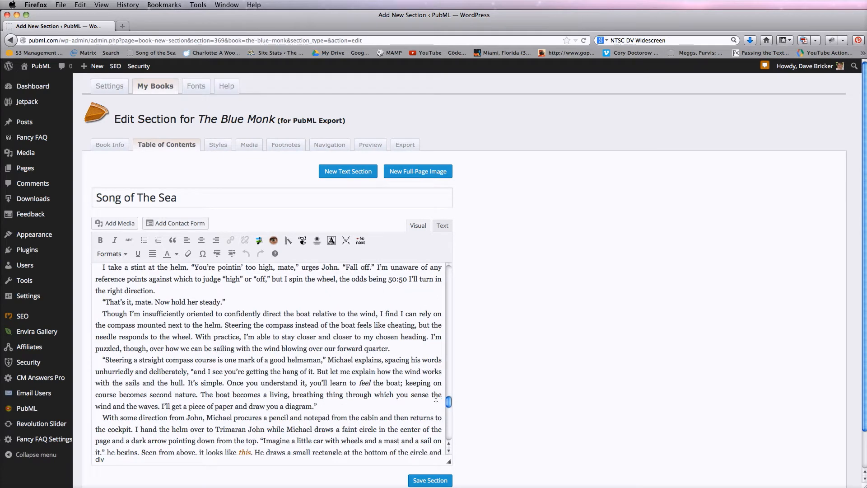
Preview the PubML edition of The Blue Monk and go to its Song of The Sea chapter.
click(380, 147)
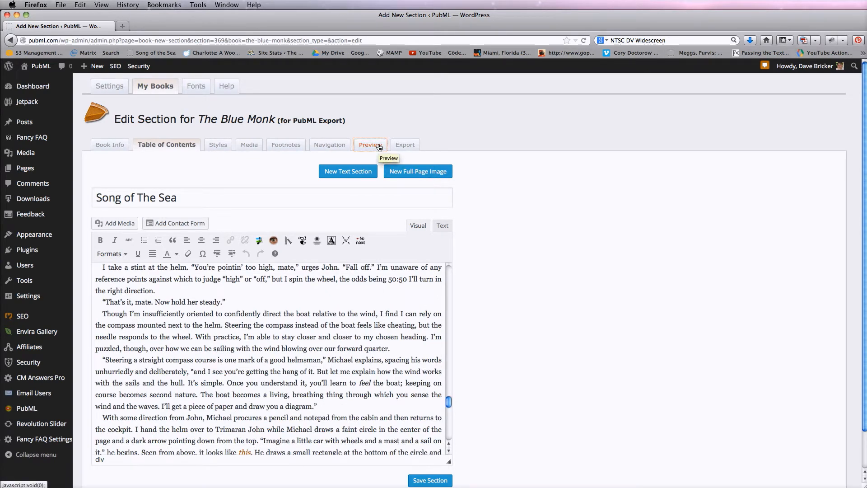
click(379, 147)
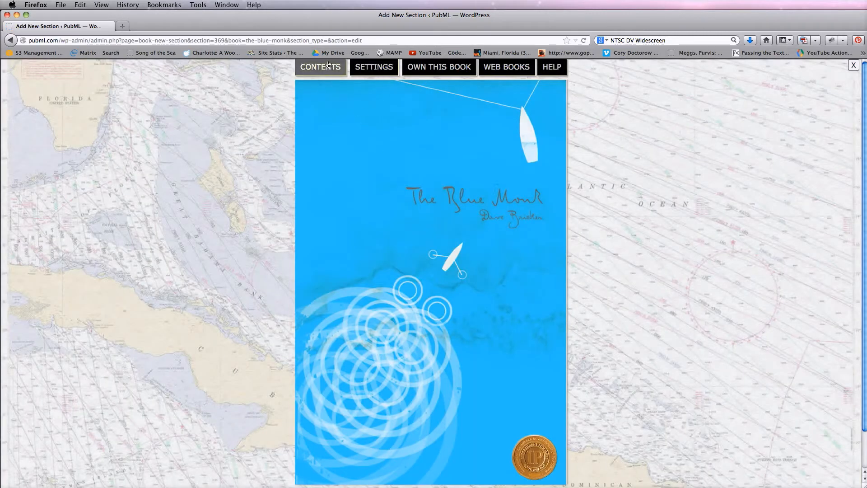
click(328, 64)
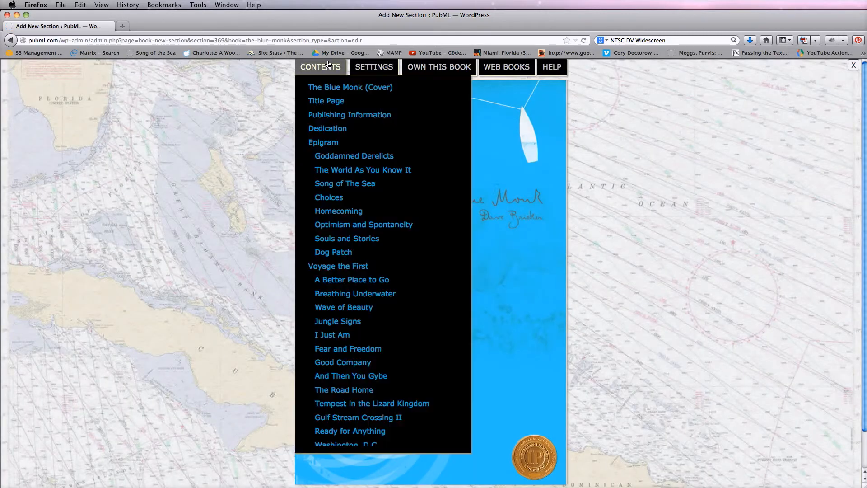
click(345, 183)
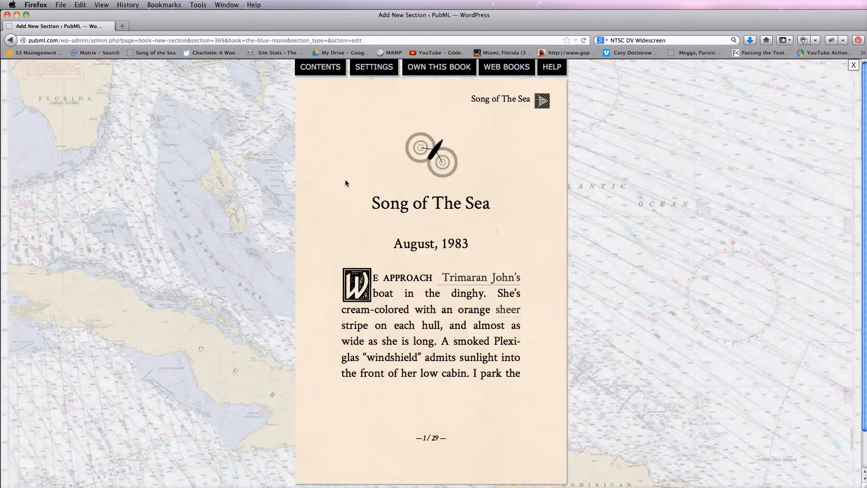
Page forward through the previewed Song of The Sea chapter to page 24, where the "this" link appears.
click(684, 228)
click(683, 228)
click(683, 228)
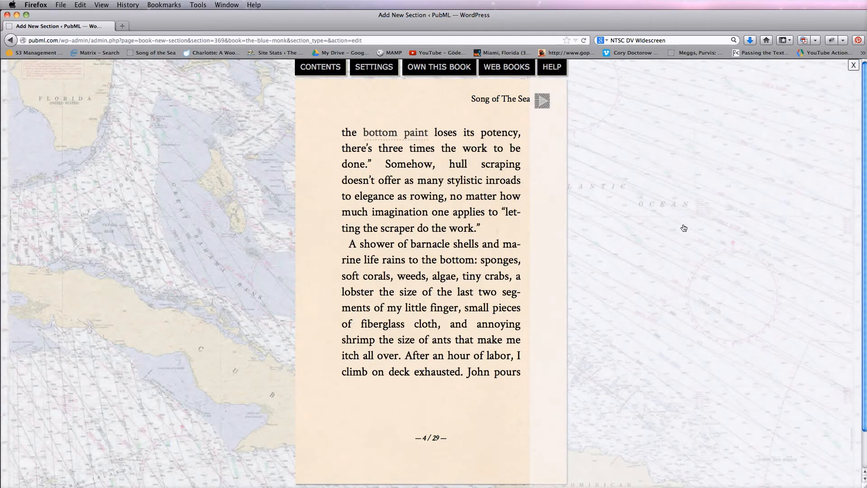
click(684, 228)
click(683, 228)
click(684, 228)
click(683, 228)
click(683, 228)
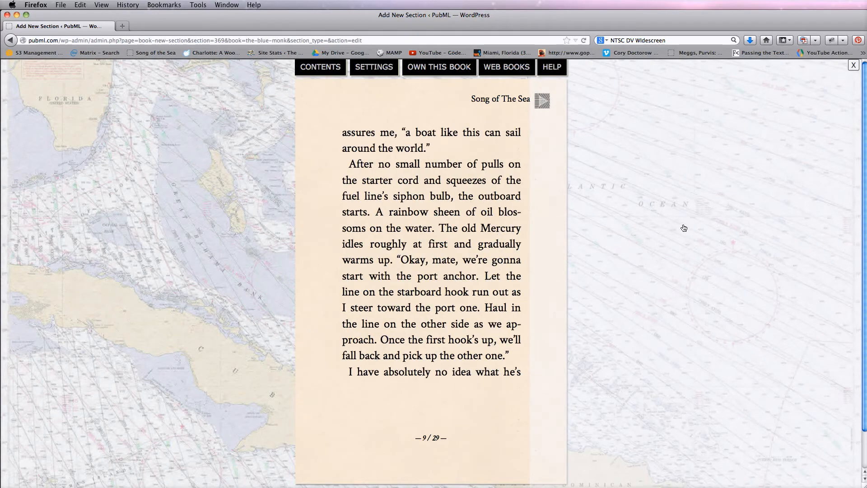
click(683, 228)
click(683, 228)
click(684, 228)
click(683, 227)
click(683, 228)
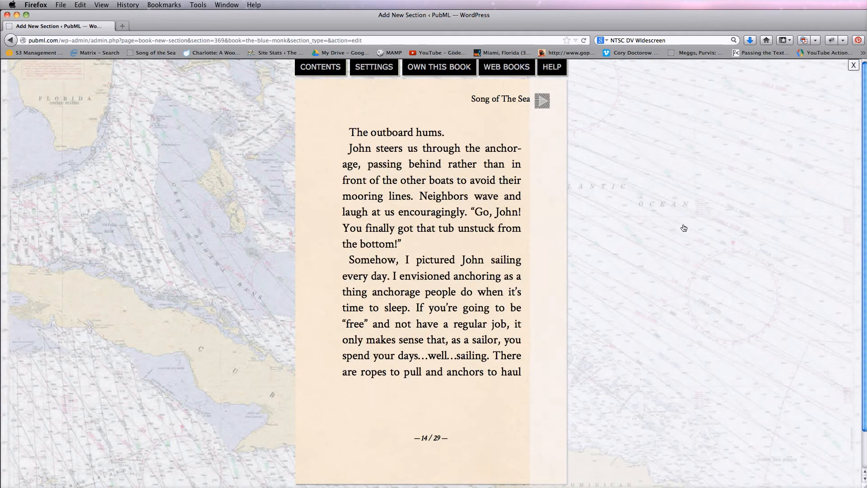
click(684, 228)
click(683, 228)
click(683, 228)
click(684, 228)
click(683, 228)
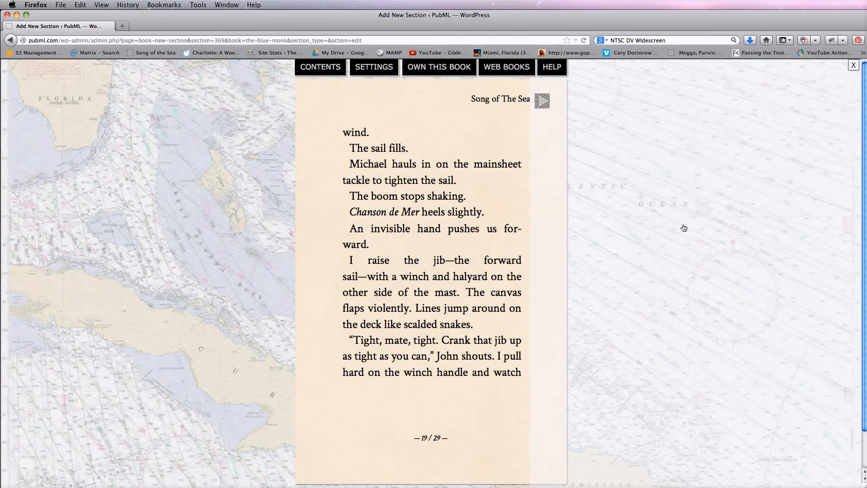
click(683, 228)
click(683, 228)
click(684, 228)
click(683, 228)
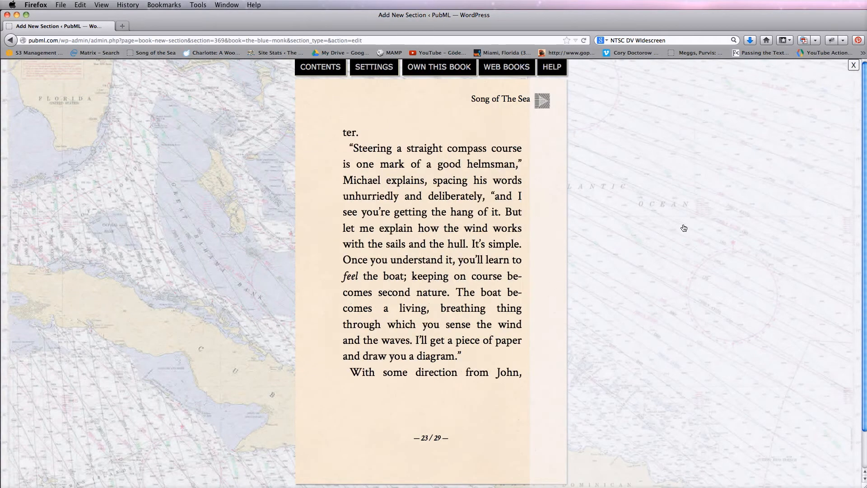
click(683, 228)
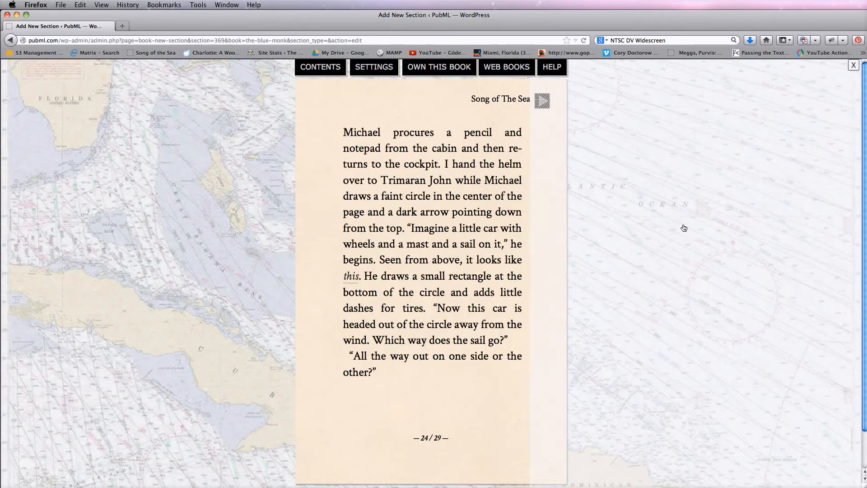
View the sailing diagram linked from the word "this", then close it and leave the book preview.
click(353, 276)
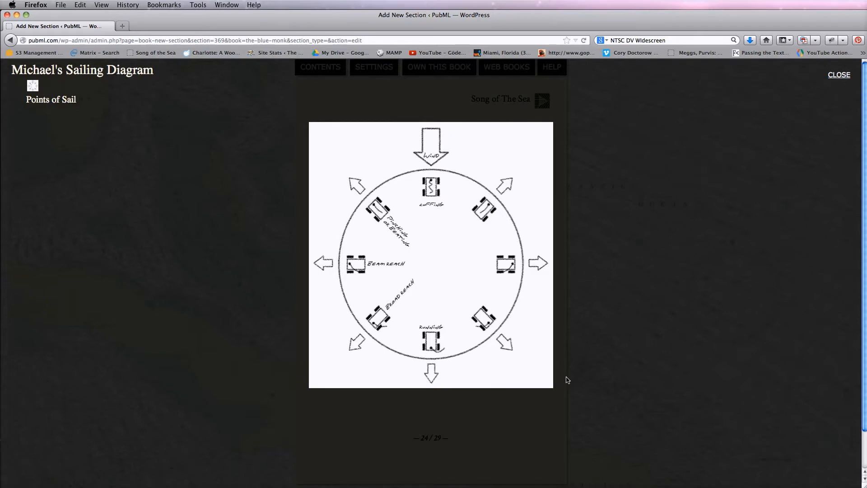
click(838, 76)
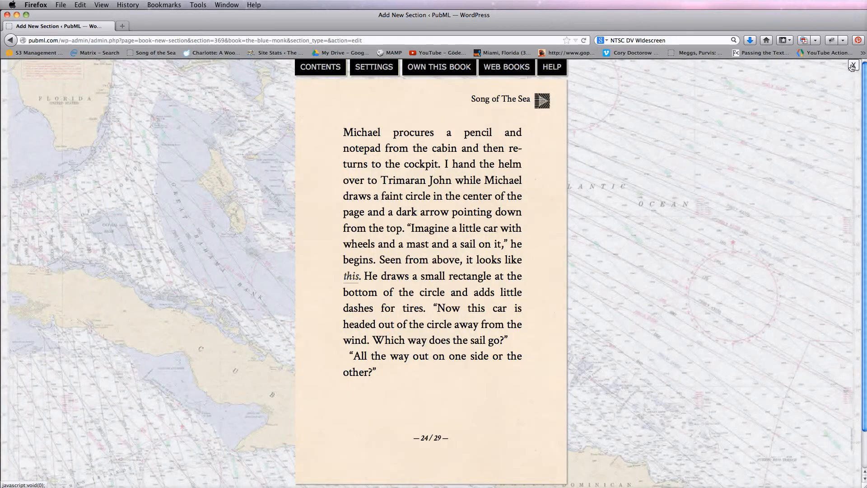
click(852, 66)
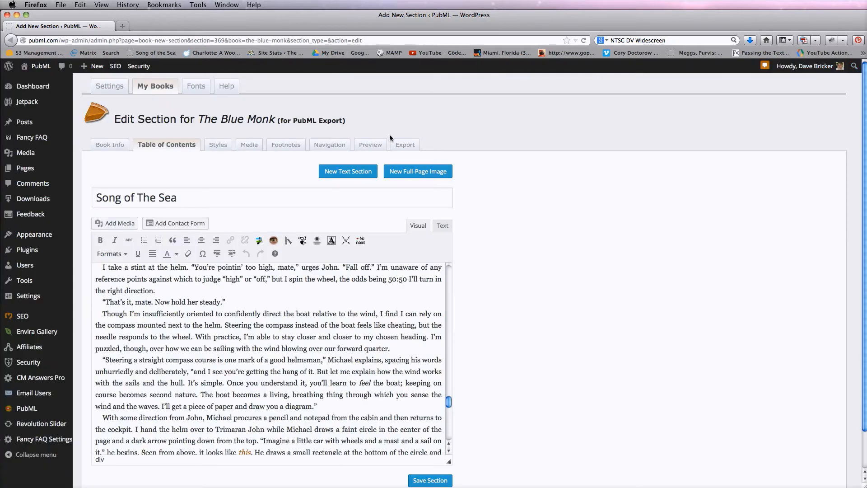
Return to the book list and open the contents of The Blue Monk edition noted "for ePub Export".
click(145, 85)
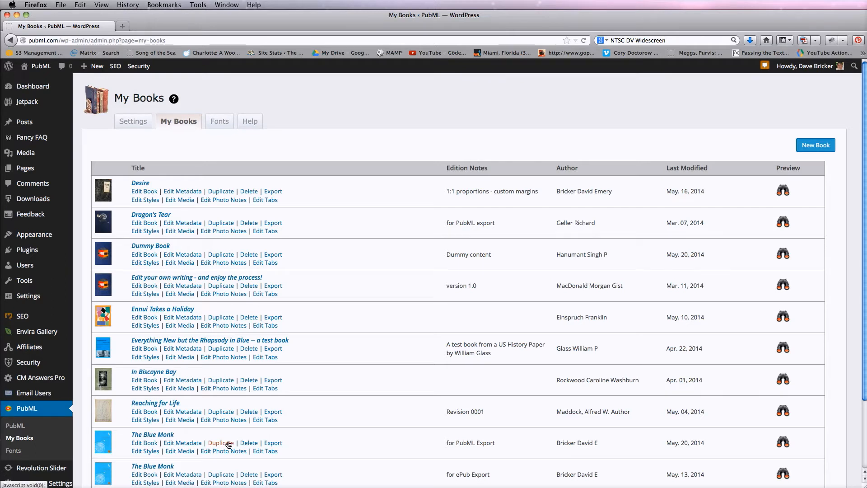
scroll(347, 418, down, 2)
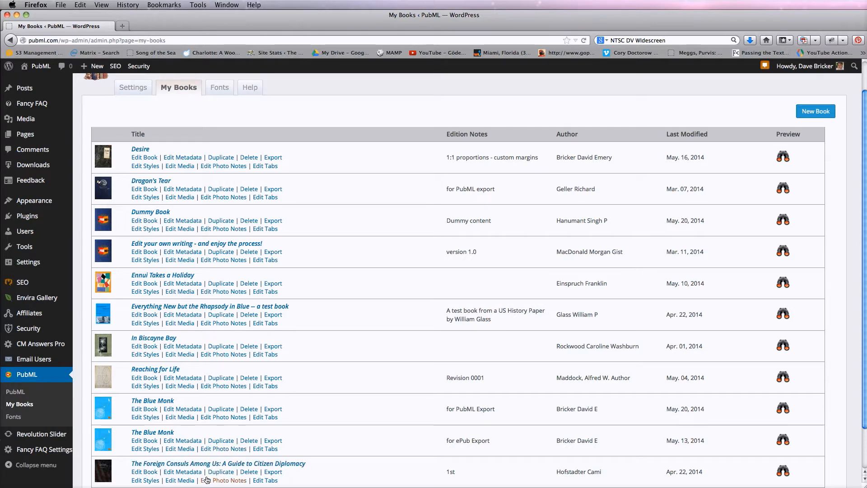
click(140, 438)
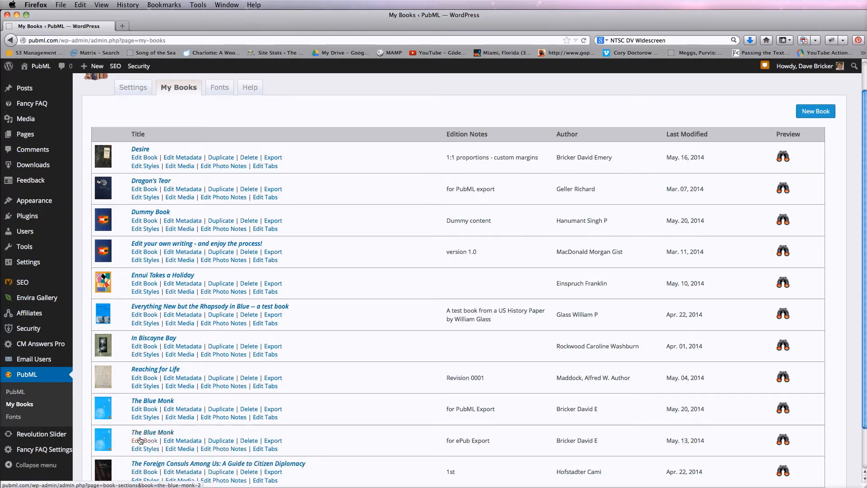
click(141, 440)
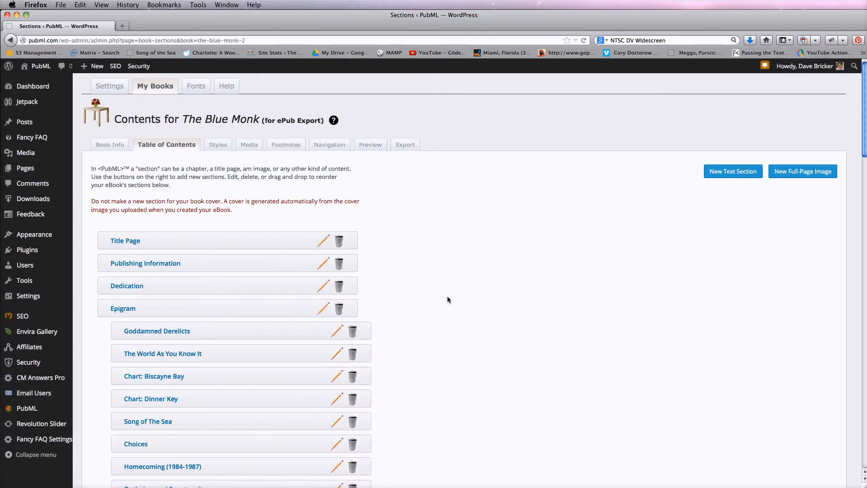
Look over the ePub edition's sections, including the chart pages, and open its Song of The Sea section for editing.
scroll(447, 296, down, 1)
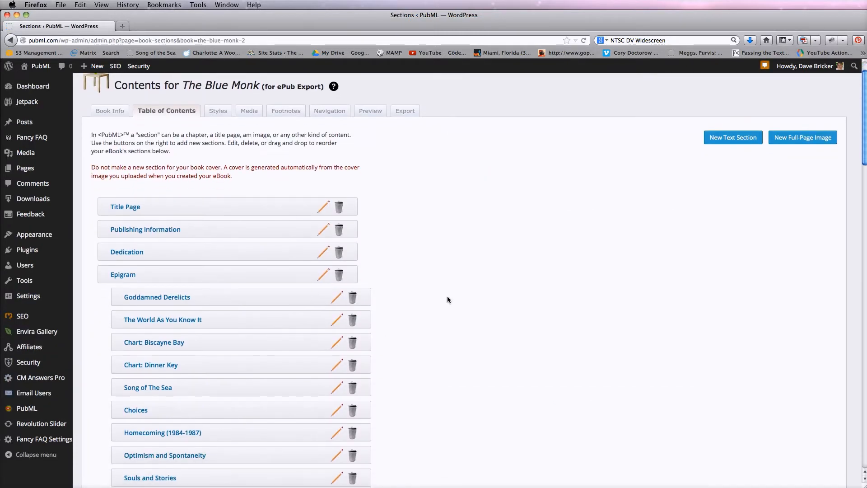
scroll(447, 300, down, 2)
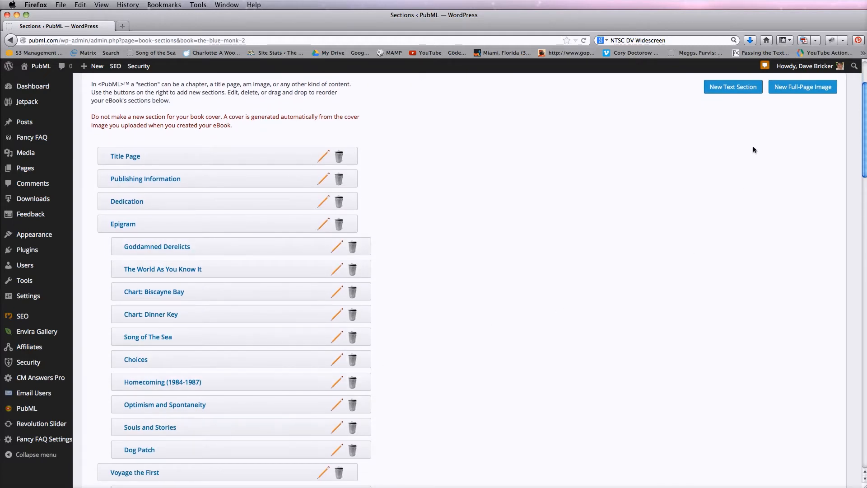
click(797, 92)
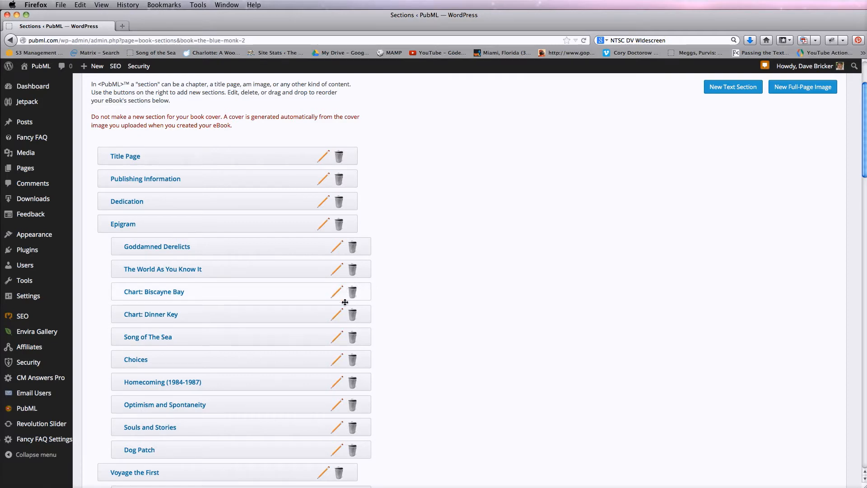
click(337, 337)
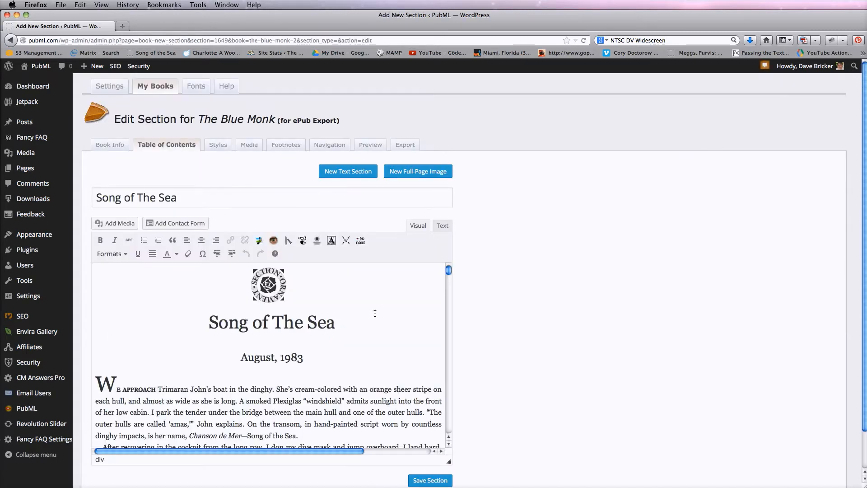
Generate the ePub export of The Blue Monk (for ePub Export) from its export settings and save the downloaded file.
mouse_move(448, 269)
mouse_down()
mouse_move(439, 426)
mouse_move(449, 269)
mouse_up()
click(403, 145)
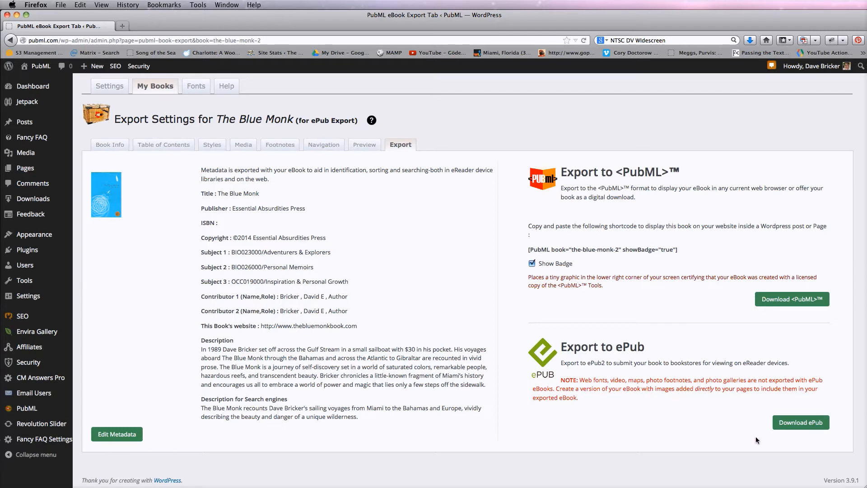
click(804, 423)
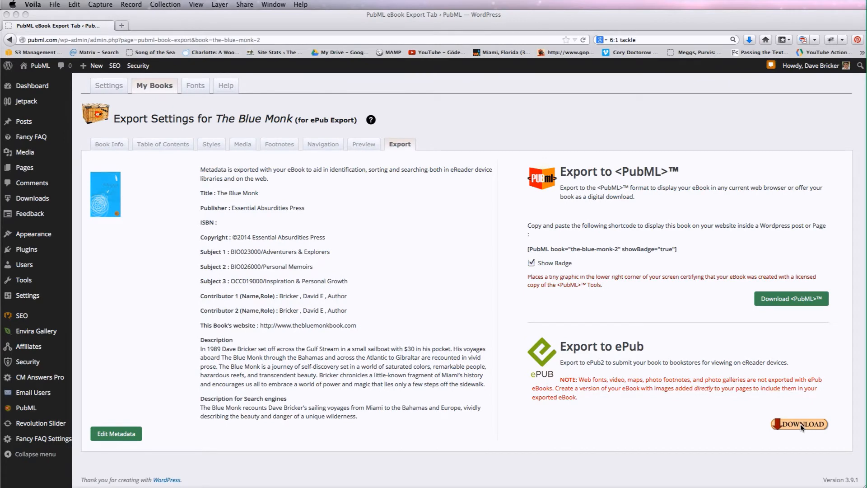
click(801, 424)
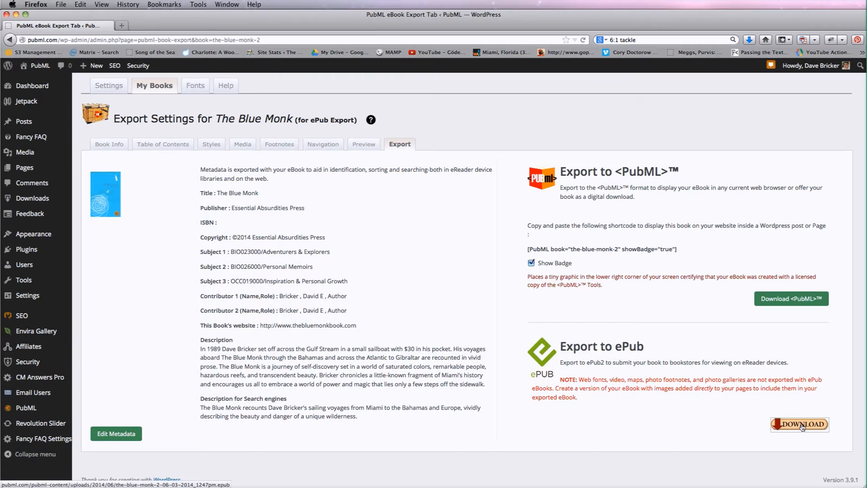
click(802, 426)
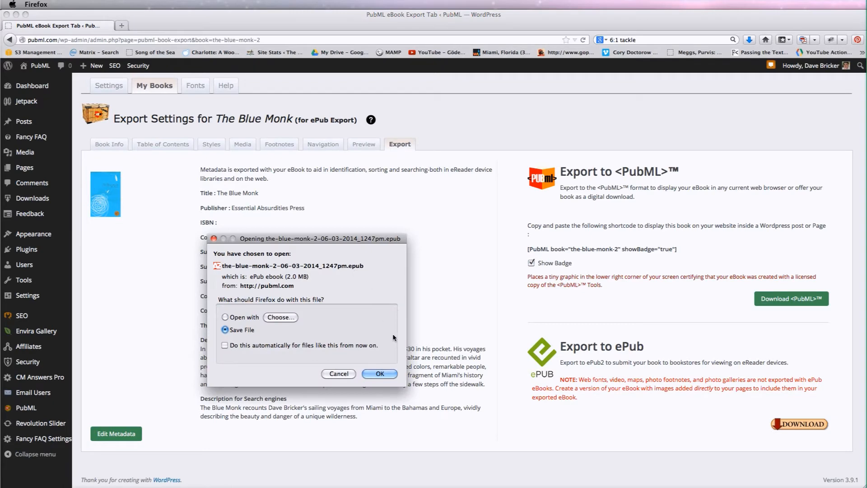
click(396, 373)
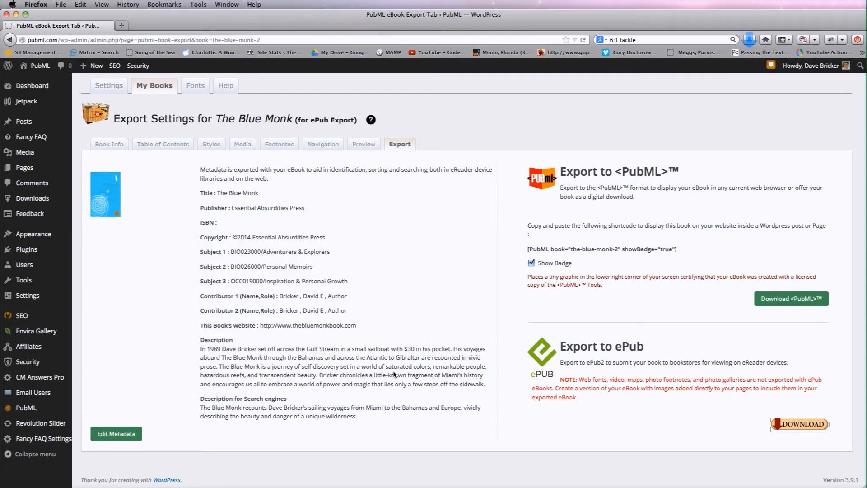
Switch to the IDPF EPUB Validator site, choose the-blue-monk-2-06-03-2014_1247pm.epub from Downloads, and validate it.
drag(866, 156, 578, 381)
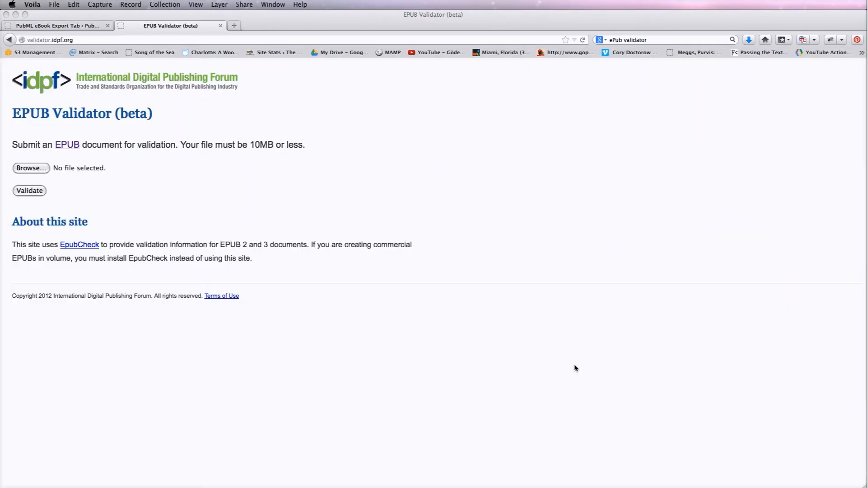
click(574, 365)
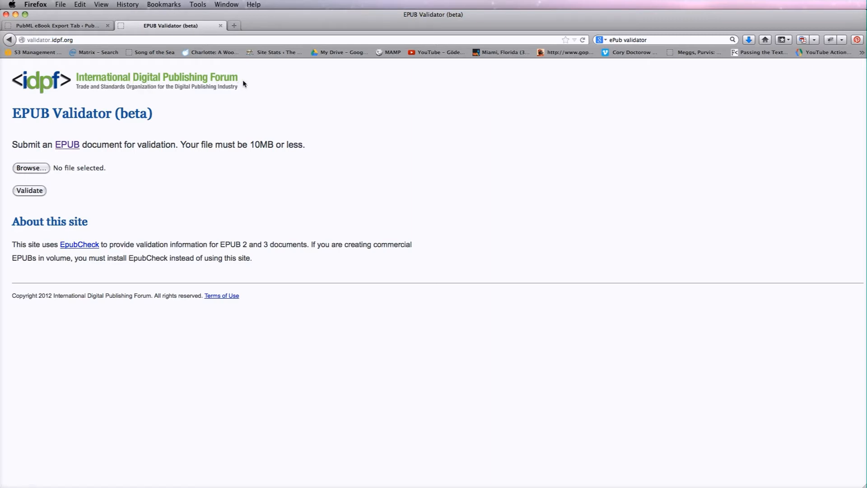
click(40, 169)
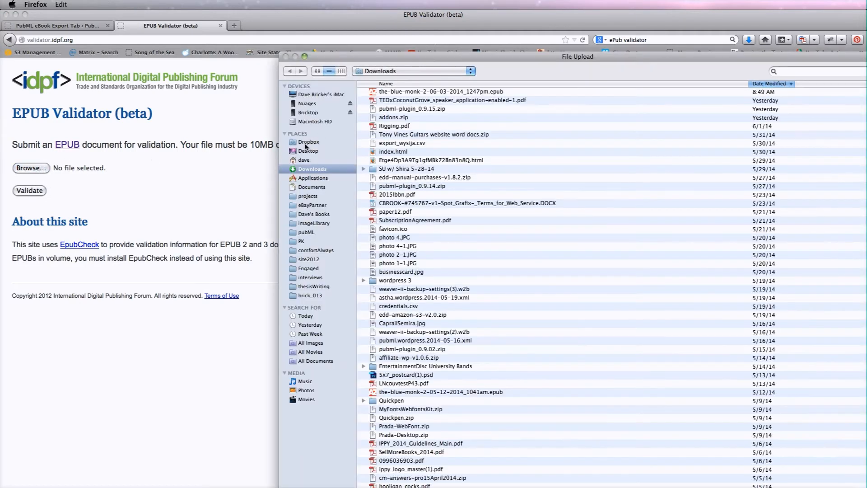
click(407, 95)
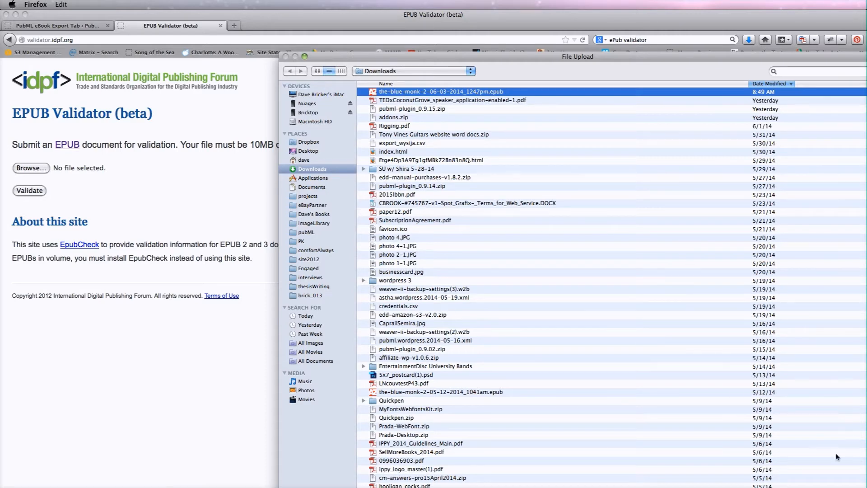
drag(448, 55, 419, 13)
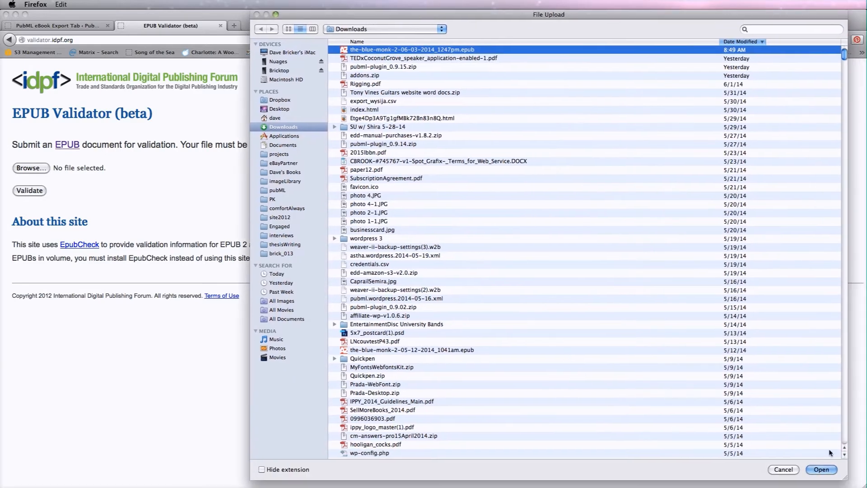
click(824, 470)
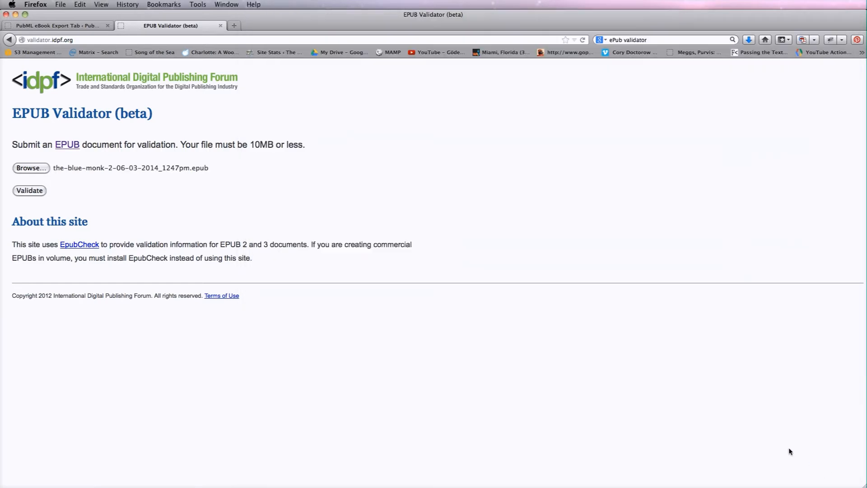
click(38, 191)
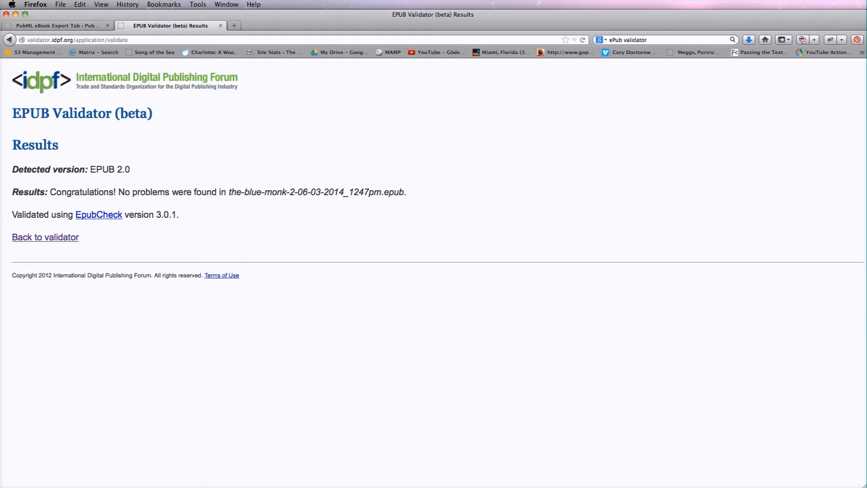
Switch to the Downloads folder in Finder and open the-blue-monk-2-06-03-2014_1247pm.epub in AZARDI, allowing the downloaded file to open.
key(super+Tab)
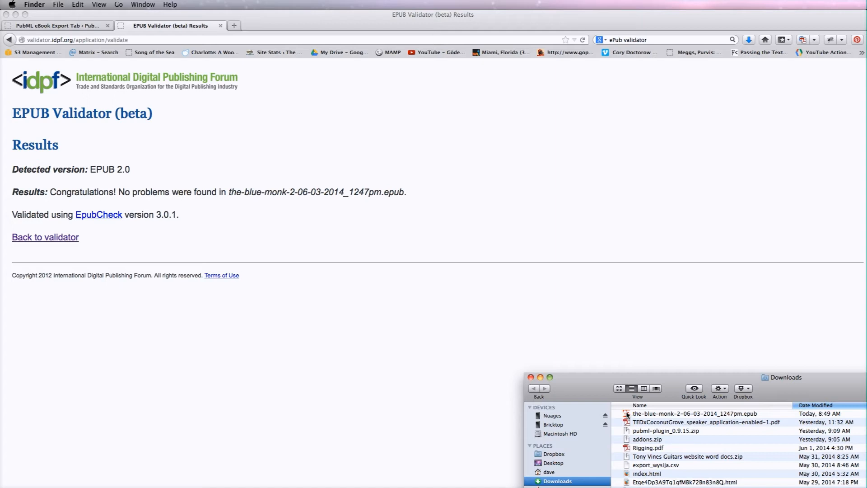
click(670, 414)
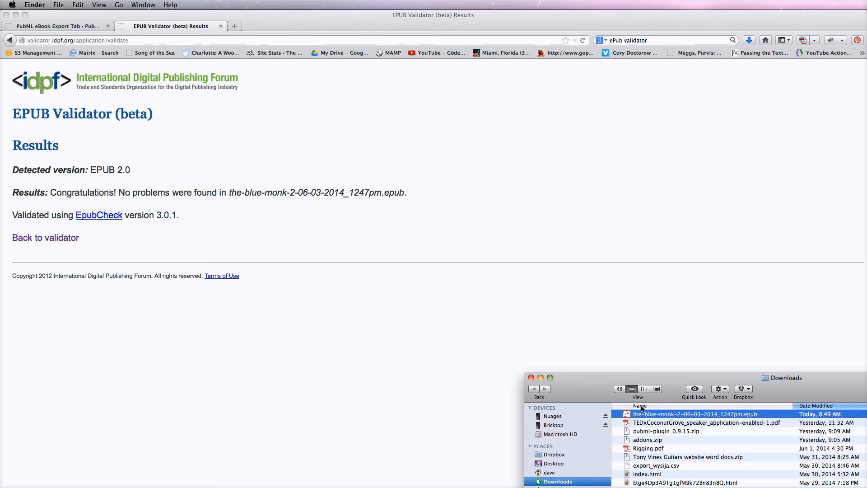
double_click(627, 413)
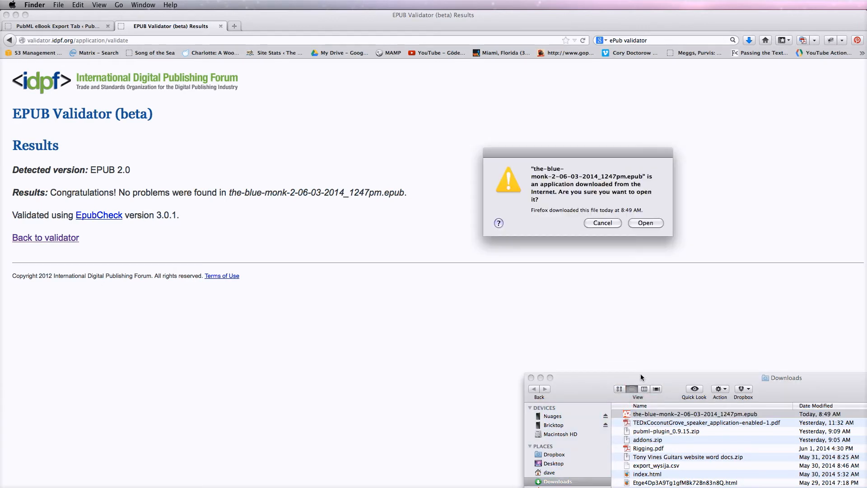
click(642, 223)
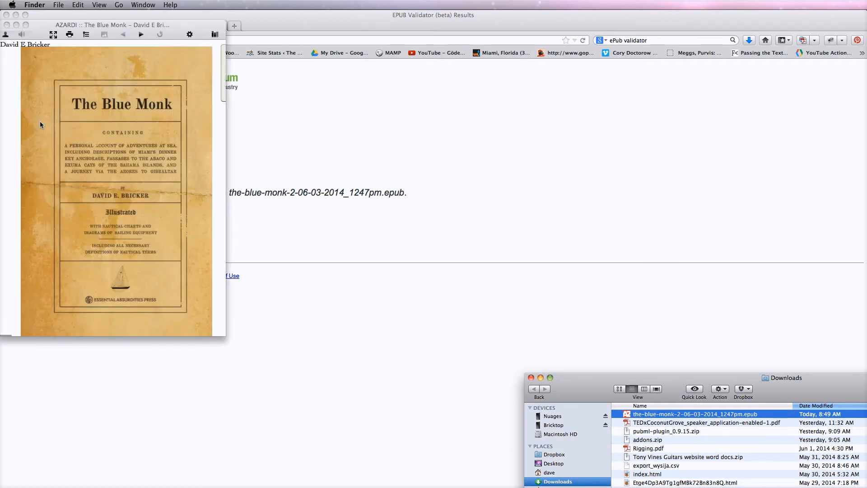
Go to the "Chart: Biscayne Bay" section from the book's contents list and enlarge the reader window.
click(222, 66)
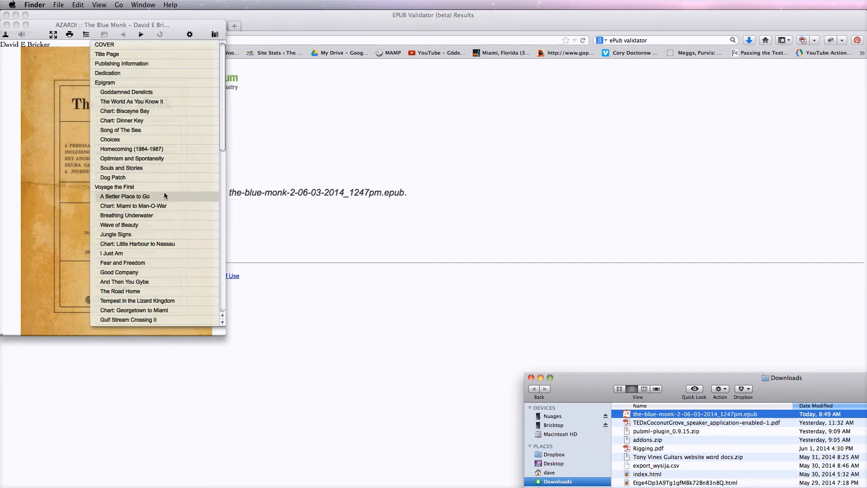
click(161, 111)
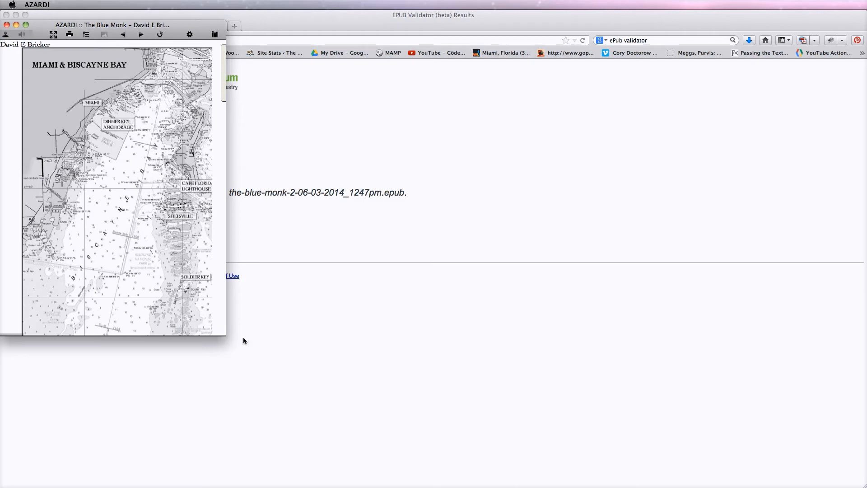
drag(224, 333, 336, 471)
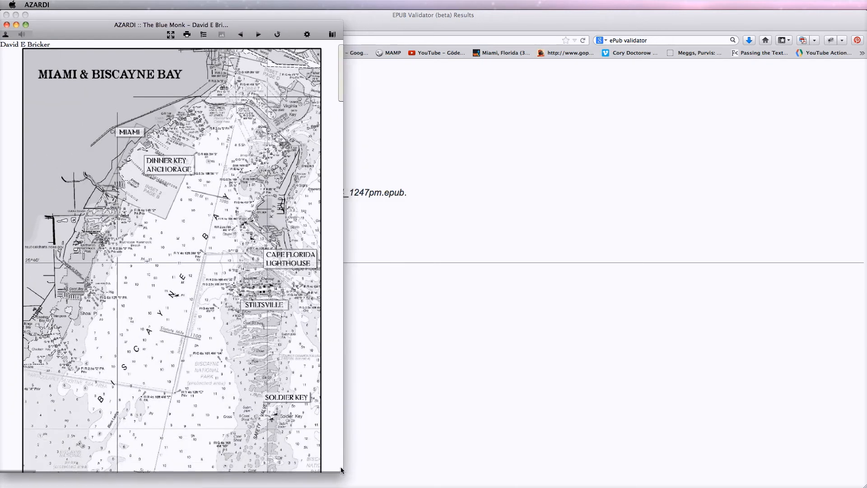
Page forward from the Biscayne Bay chart through the Song of The Sea chapter and past its sailing diagram.
click(259, 36)
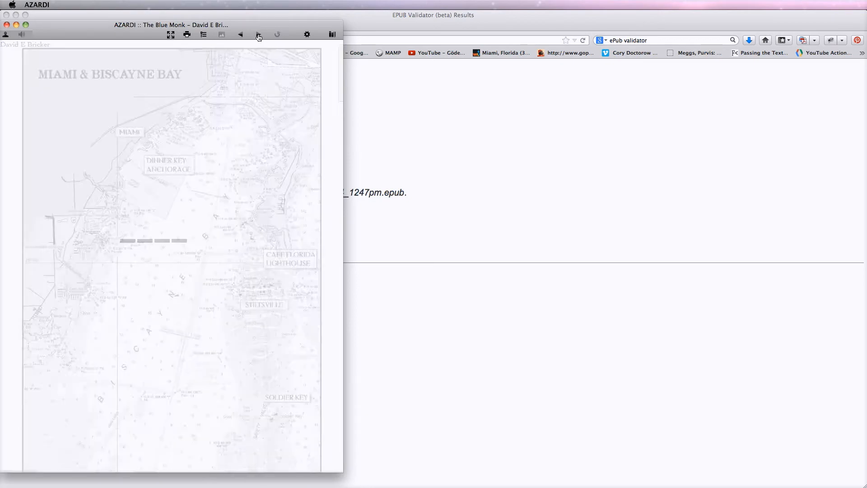
click(258, 36)
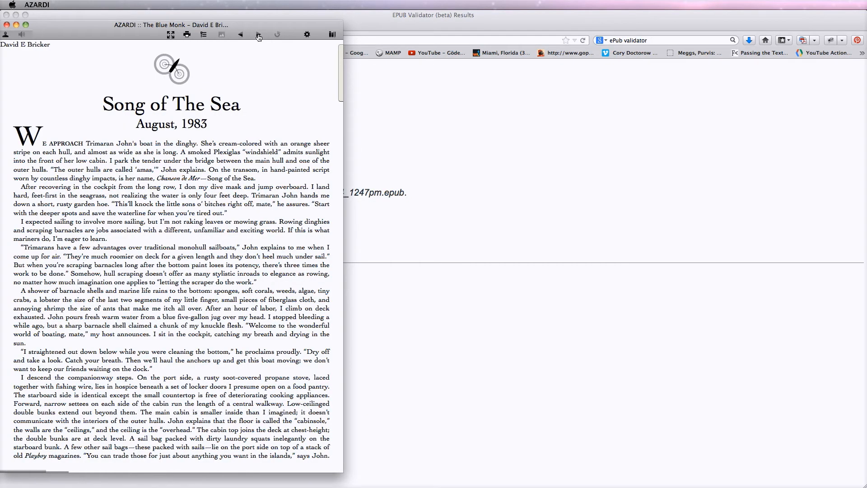
click(258, 36)
click(258, 37)
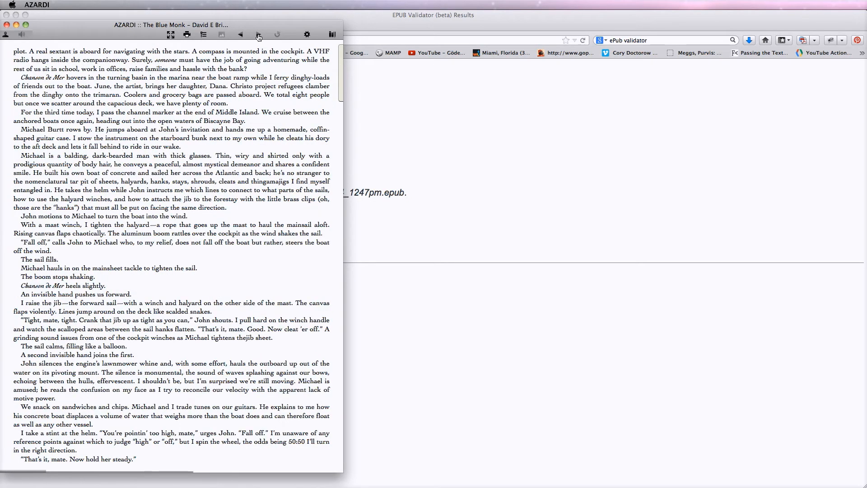
click(258, 36)
click(259, 36)
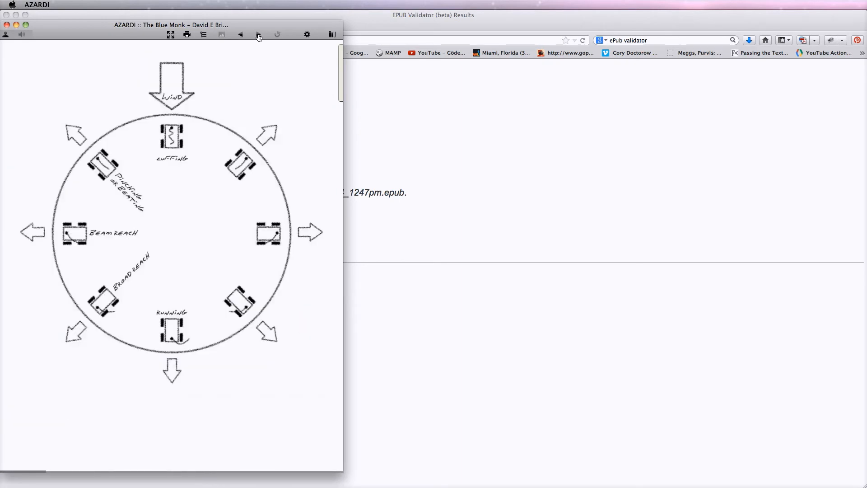
click(258, 36)
click(259, 37)
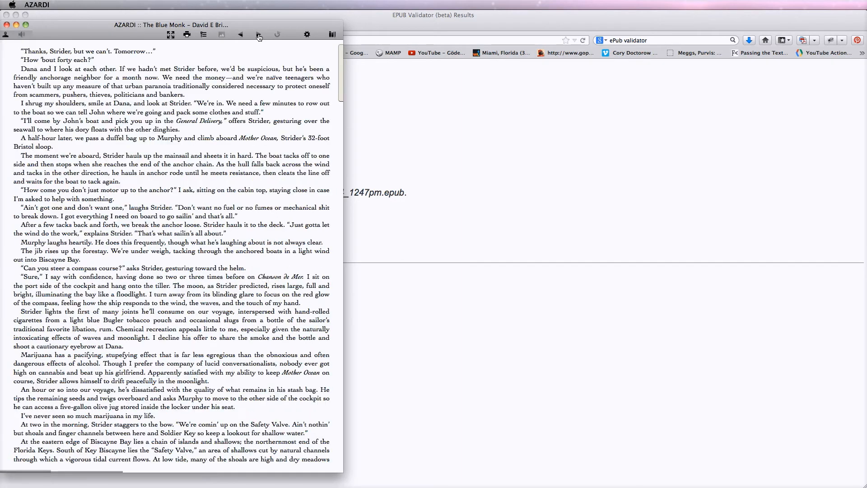
click(259, 36)
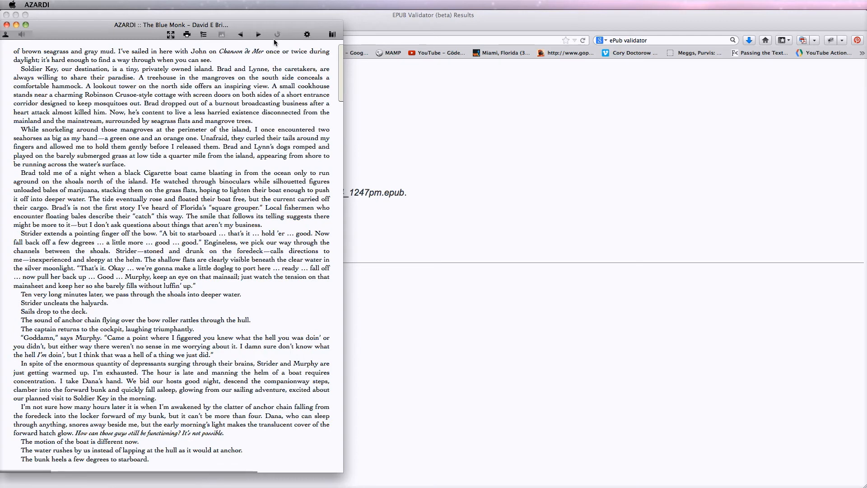
Return the reader to its book library, then open the same ePub from Downloads in Adobe Digital Editions and reposition its window.
click(332, 36)
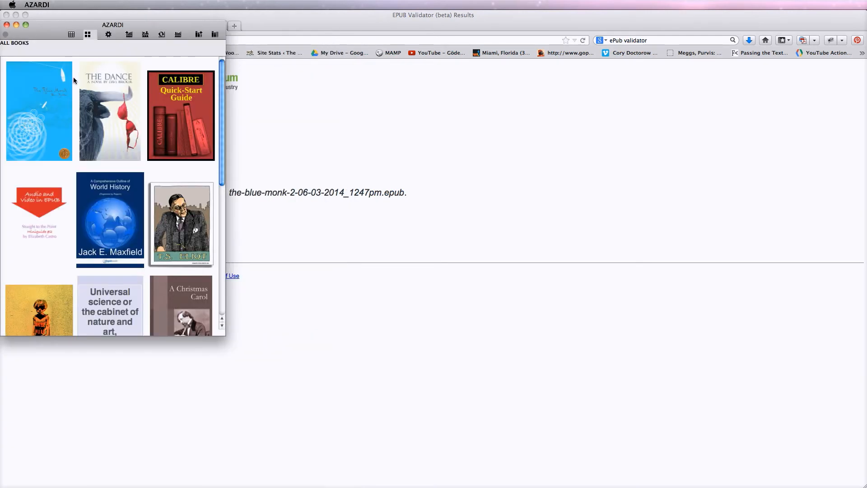
mouse_move(71, 80)
click(849, 487)
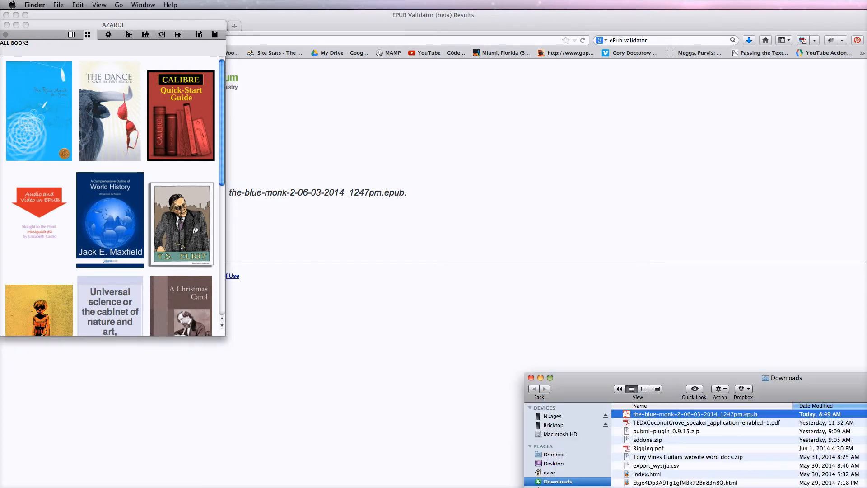
right_click(626, 413)
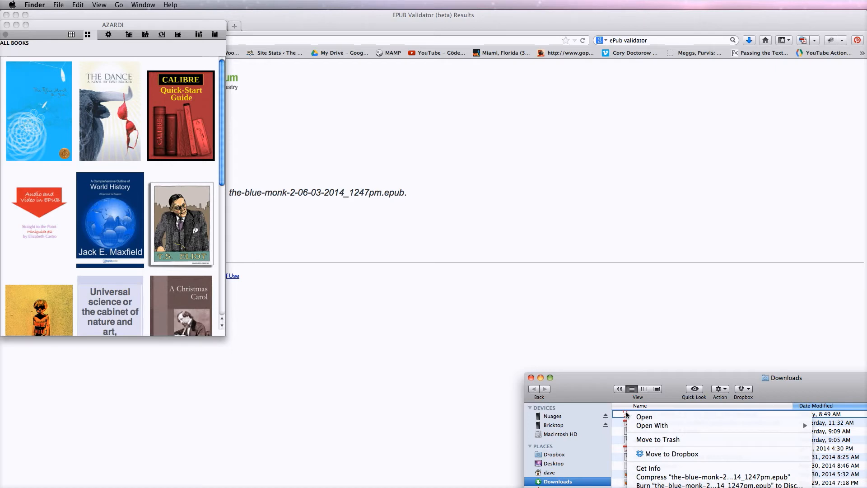
mouse_move(633, 426)
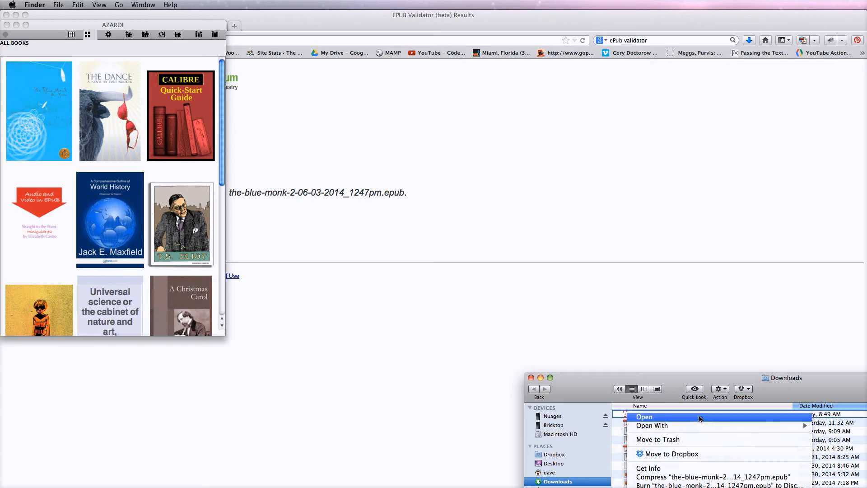
mouse_move(787, 427)
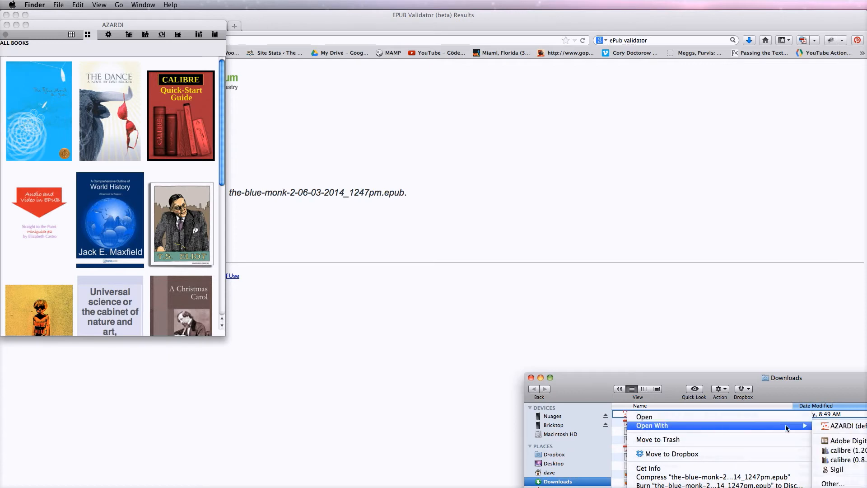
click(836, 440)
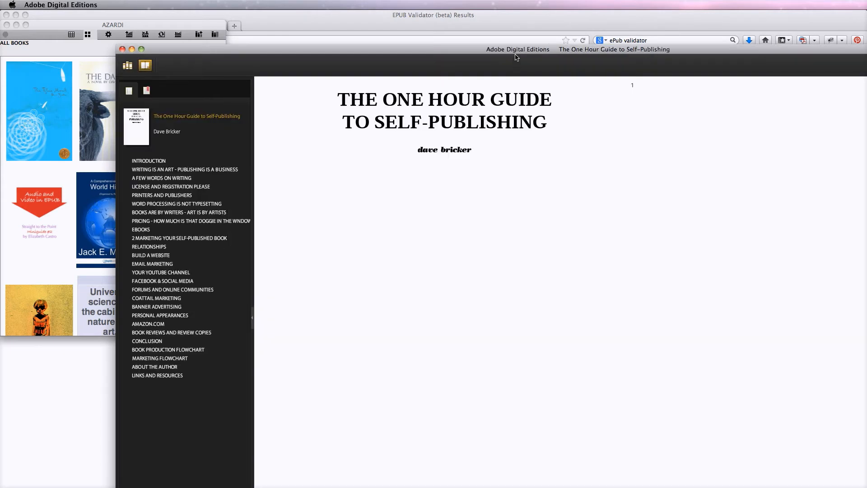
drag(509, 51, 401, 3)
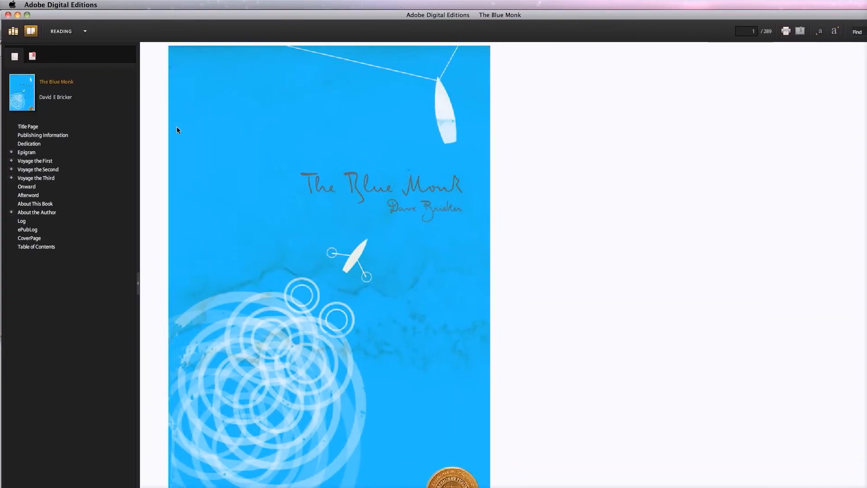
Expand Epigram in the contents, view "The World As You Know It", and resize the window to fit both pages.
click(11, 152)
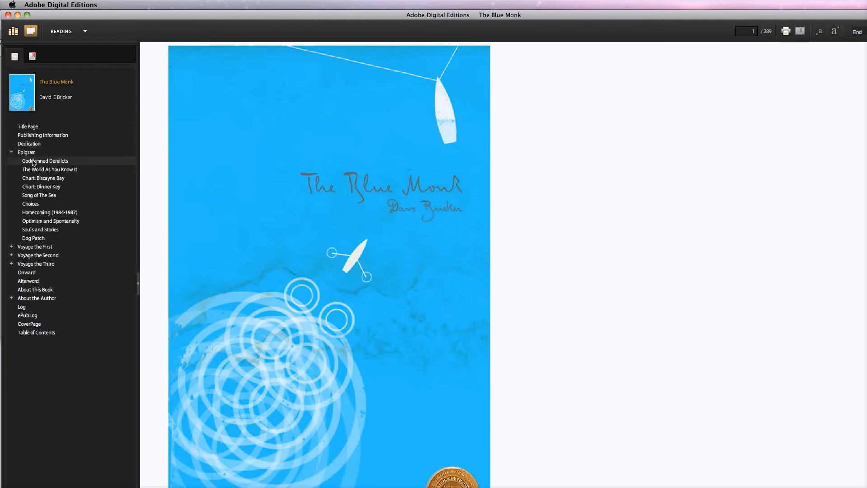
click(60, 170)
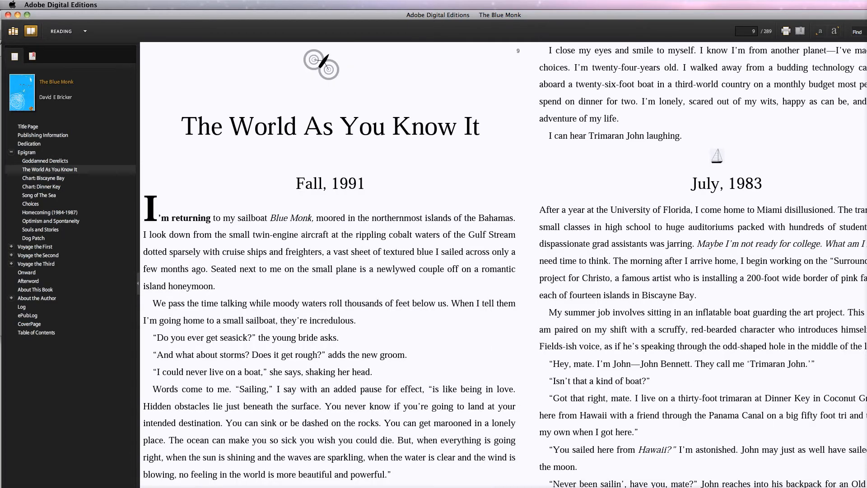
drag(866, 487, 853, 475)
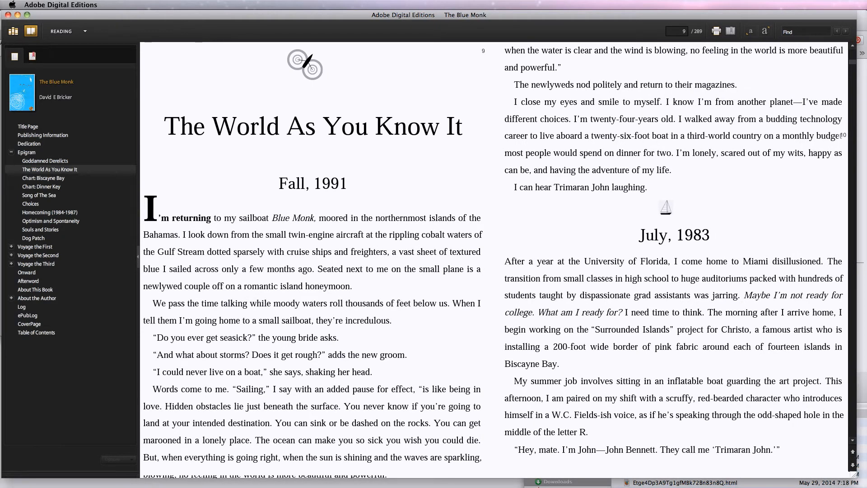
Go to the "Choices" chapter from the book's contents list.
click(47, 187)
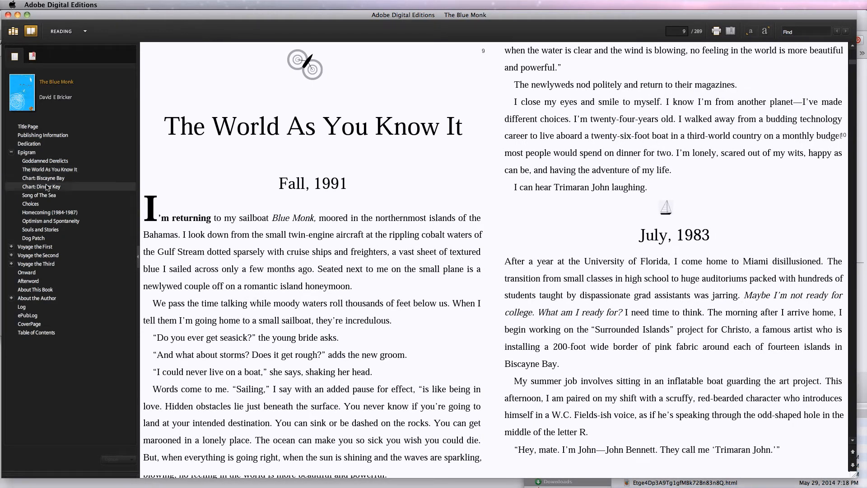
click(39, 205)
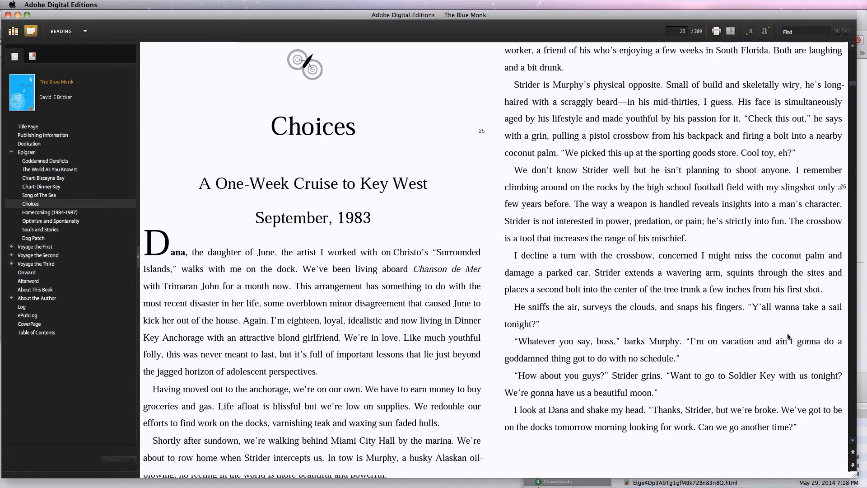
Open the-blue-monk-2-06-03-2014_1247pm.epub from Downloads in calibre and dismiss the update notice.
click(863, 383)
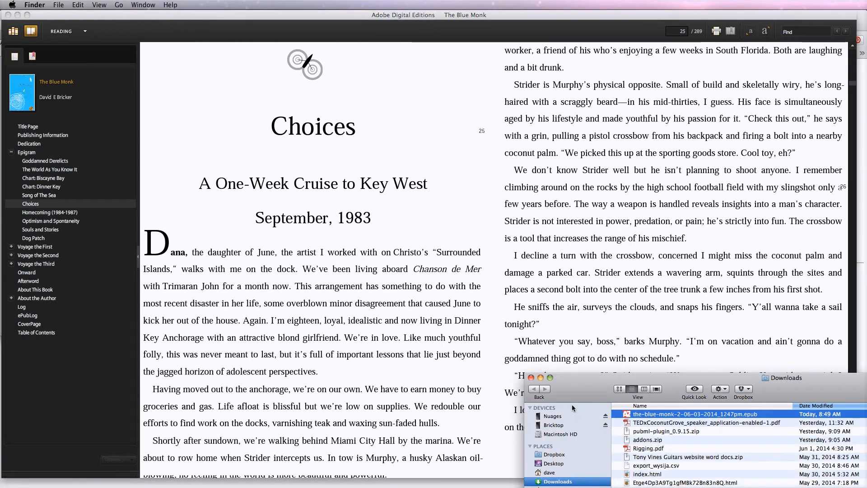
right_click(623, 413)
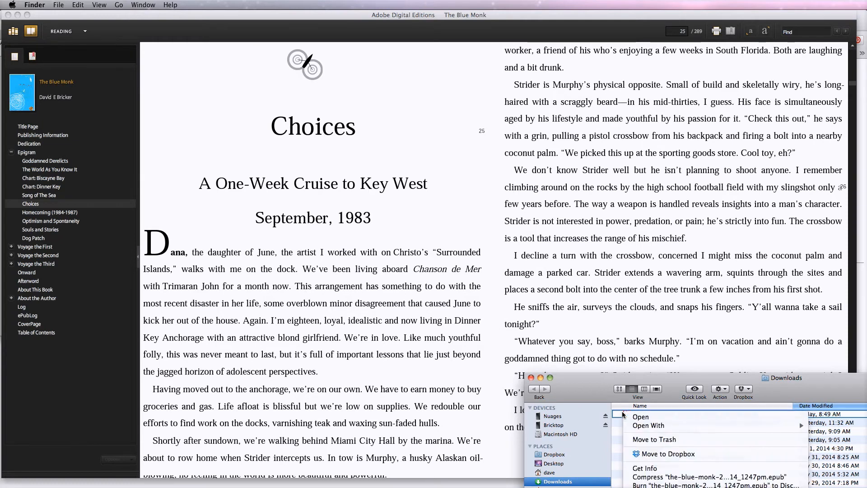
mouse_move(638, 426)
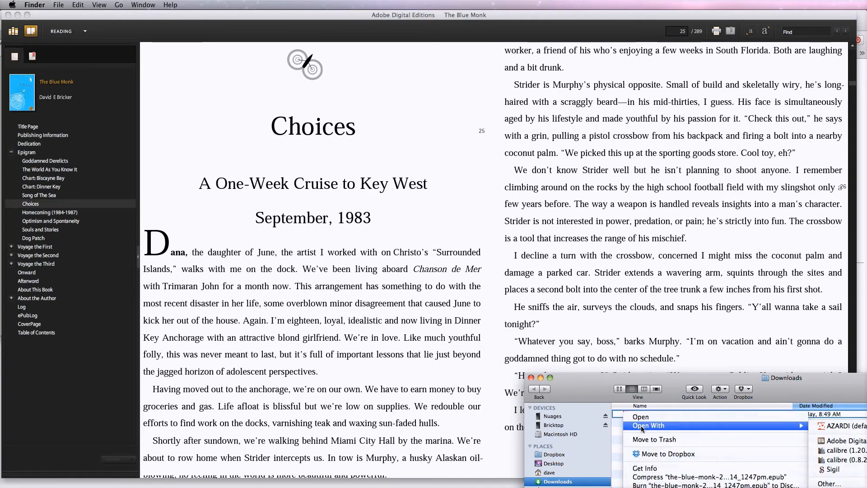
click(842, 461)
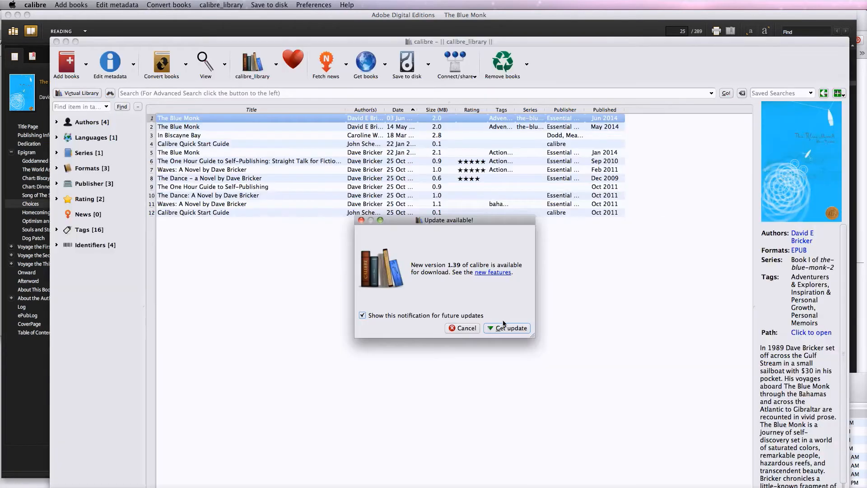
click(360, 220)
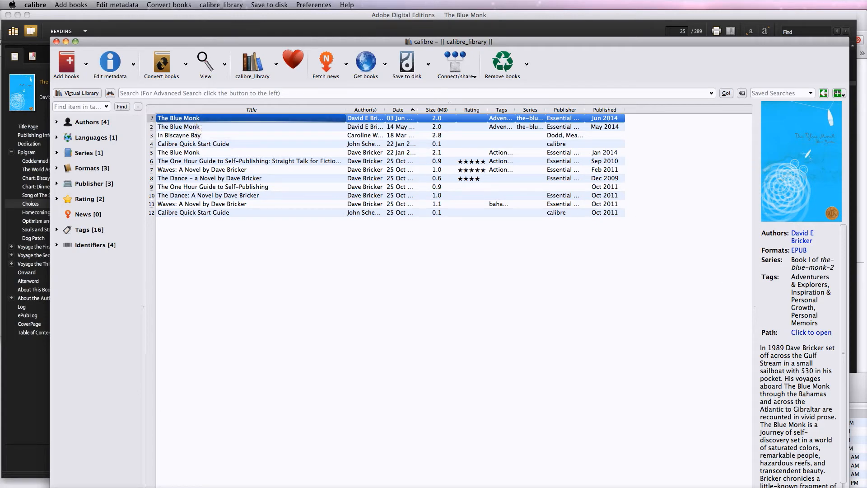
Reposition the calibre window and review The Blue Monk's metadata in an enlarged metadata editor.
drag(578, 41, 548, 15)
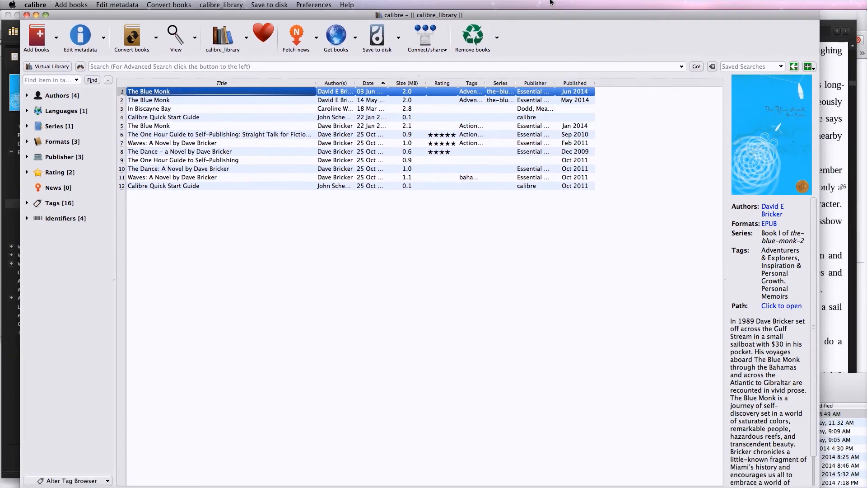
click(89, 34)
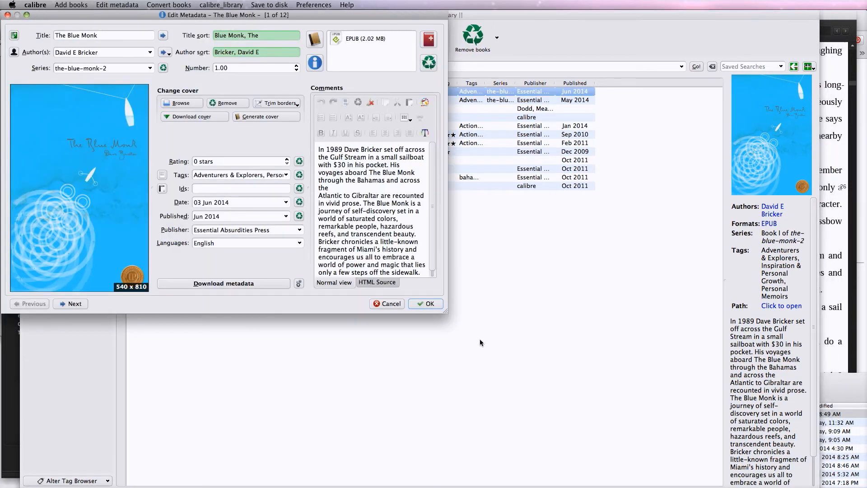
drag(445, 310, 623, 440)
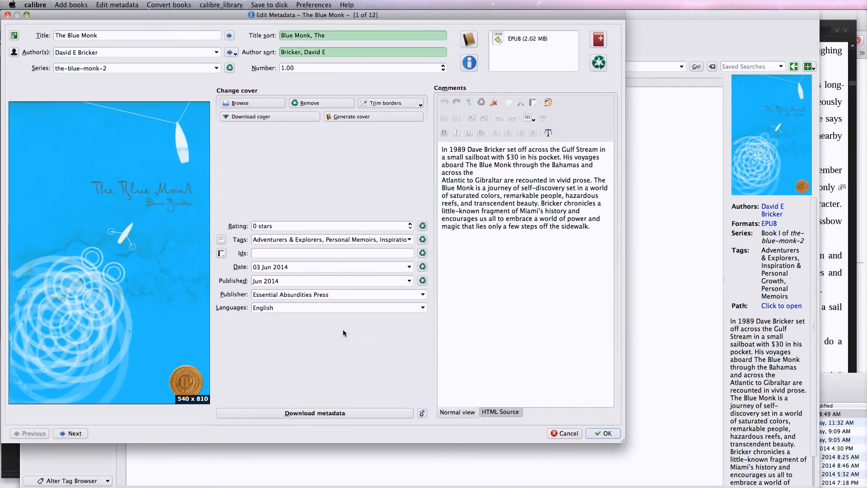
click(340, 284)
click(605, 432)
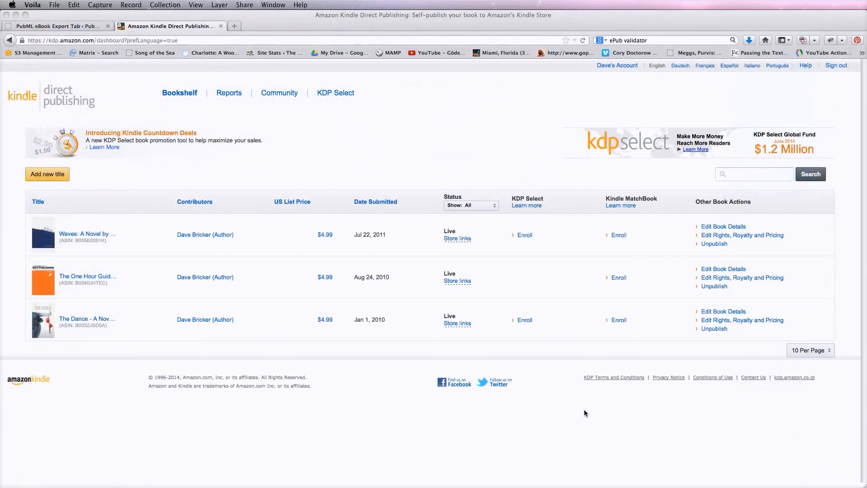
Switch to Kindle Direct Publishing in Firefox, add a new title, and set its book name to "Thew Blue Monk".
click(584, 410)
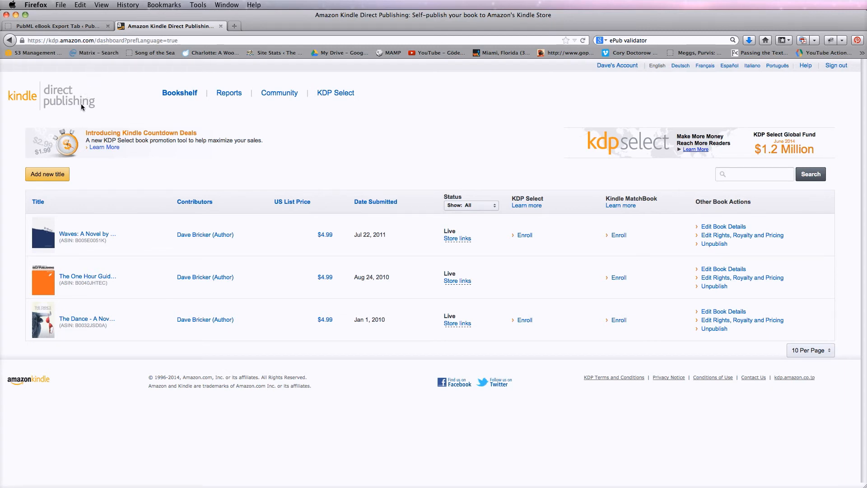
click(58, 175)
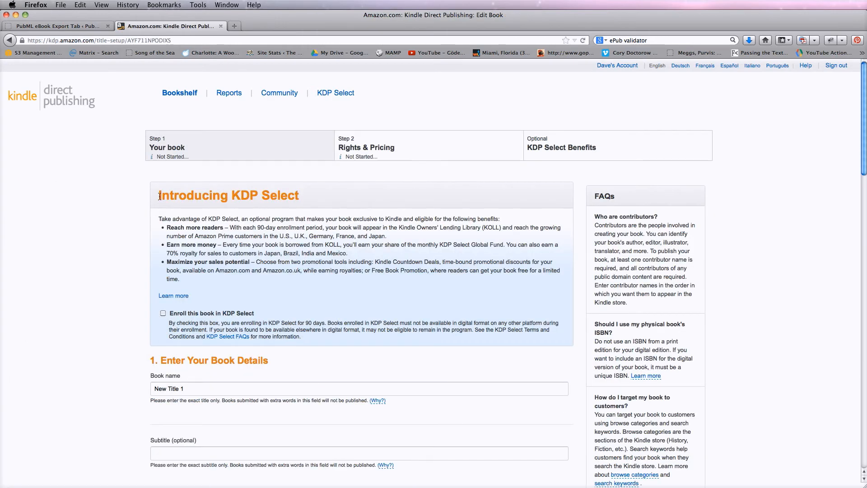
triple_click(206, 393)
text(Thew Blue Monk)
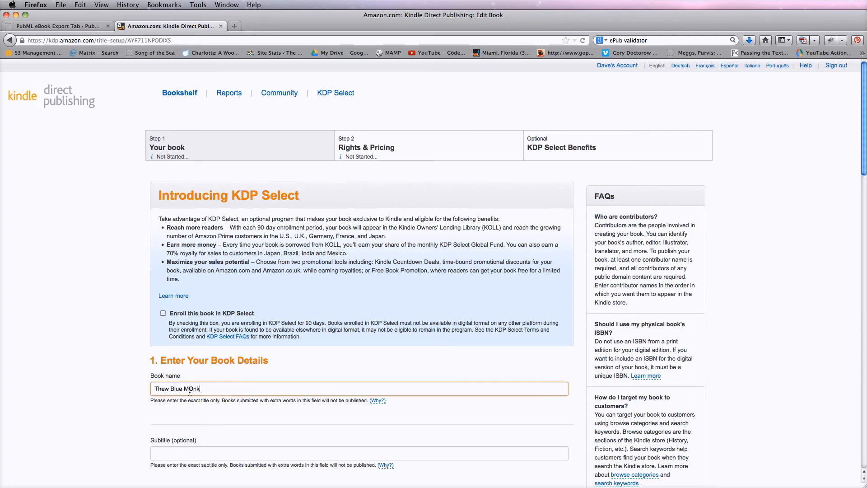
Set the book's publisher to "Essential Absurdities Press".
scroll(181, 383, down, 5)
click(165, 376)
text(Essential Absurdities Press)
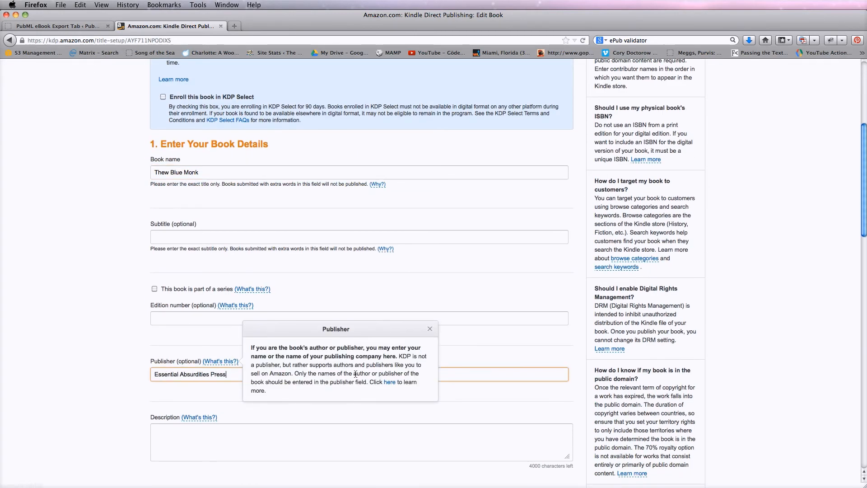
Copy the book's full description from the PubML export page into the Kindle title's description.
scroll(356, 372, down, 3)
click(57, 27)
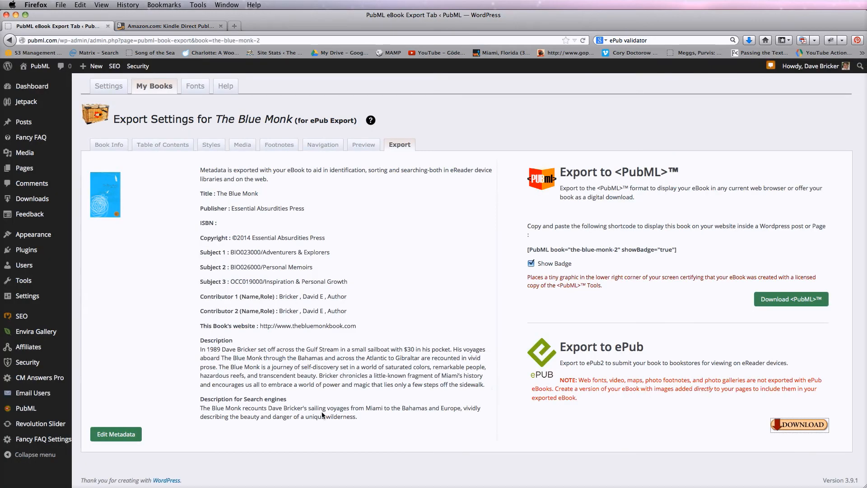
drag(484, 385, 200, 351)
key(super+c)
click(178, 26)
click(221, 342)
key(super+v)
Declare that the book is not a public domain work and that the necessary publishing rights are held.
scroll(221, 343, down, 2)
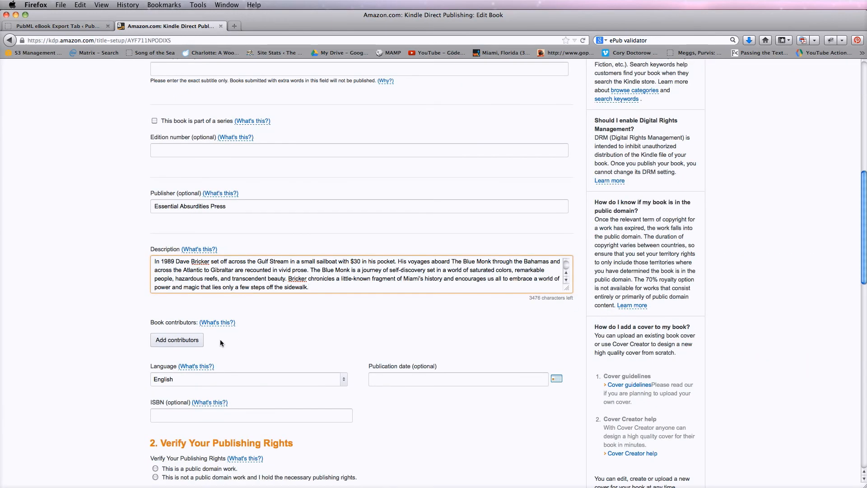
click(458, 378)
click(519, 416)
scroll(316, 361, down, 5)
click(155, 315)
scroll(302, 361, down, 2)
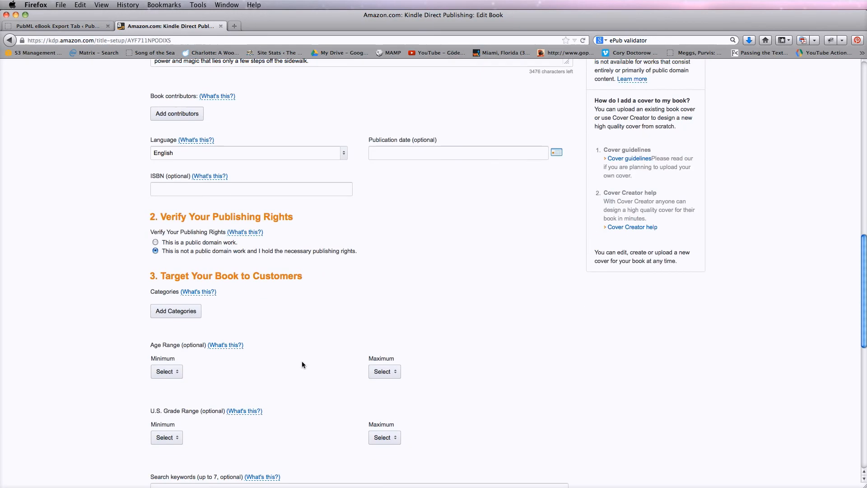
Add a book contributor with the author's first and last name and the title Author.
click(193, 114)
click(277, 261)
text(David)
key(Tab)
text(Bricker)
click(480, 257)
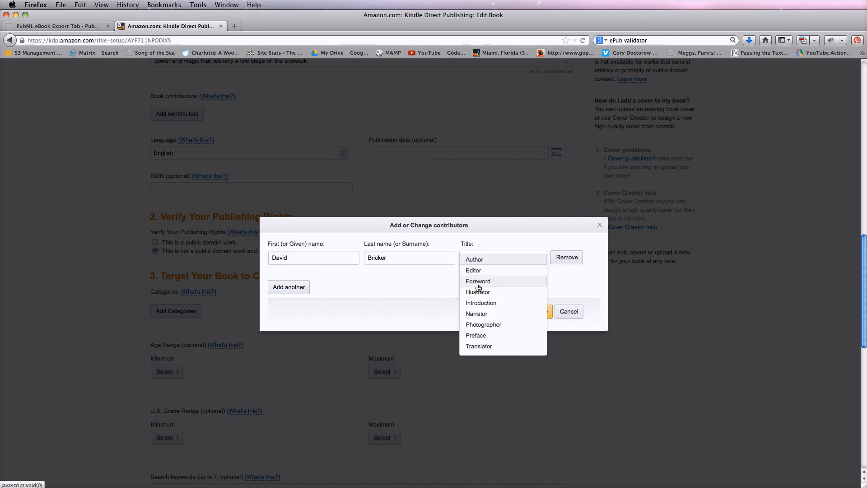
click(480, 259)
Add the same person as a second contributor with the title Photographer and remove that entry.
click(293, 287)
click(277, 276)
text(david)
key(Tab)
text(Bricker)
click(276, 274)
key(BackSpace)
text(D)
click(477, 274)
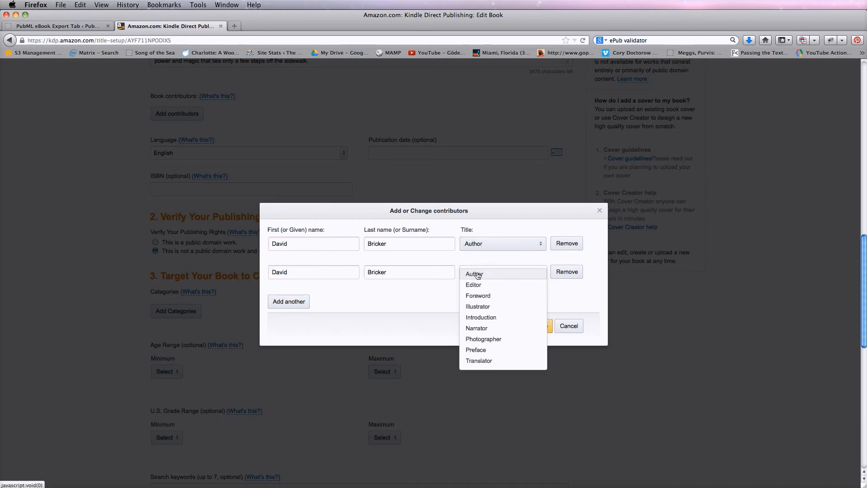
click(485, 339)
click(566, 273)
Save the book contributors and look through the Nonfiction categories for the book.
click(546, 312)
click(179, 319)
click(385, 198)
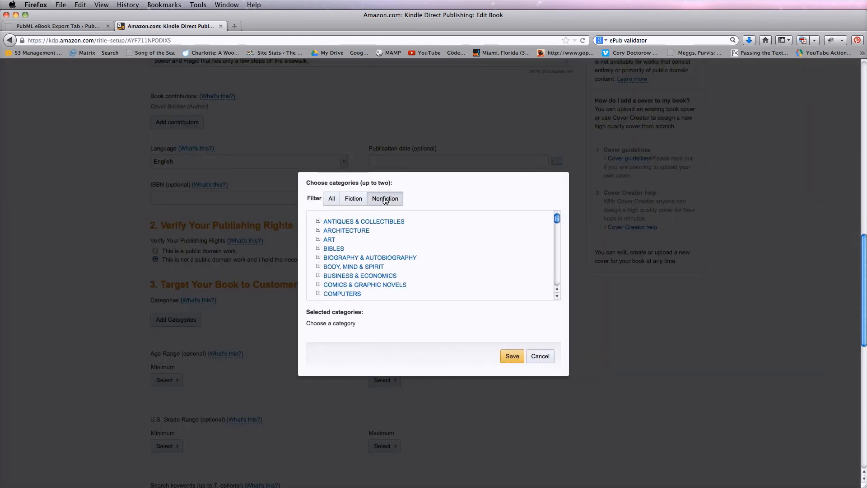
scroll(396, 244, down, 10)
scroll(427, 255, down, 11)
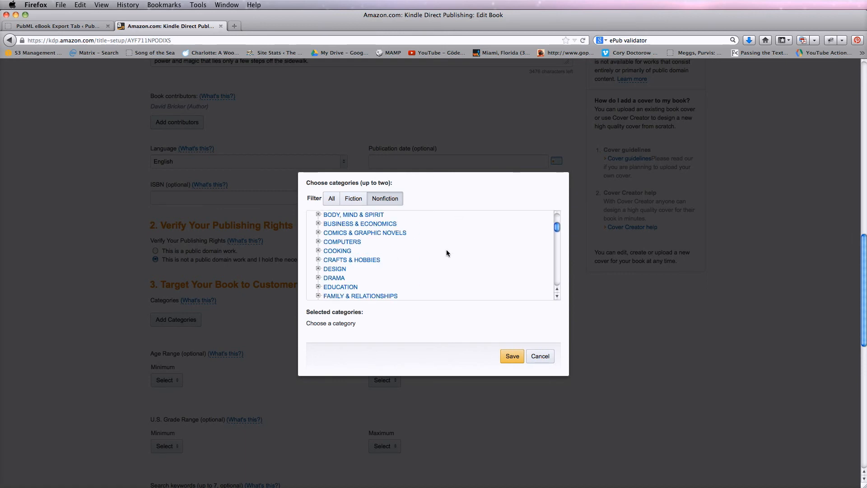
scroll(427, 256, down, 5)
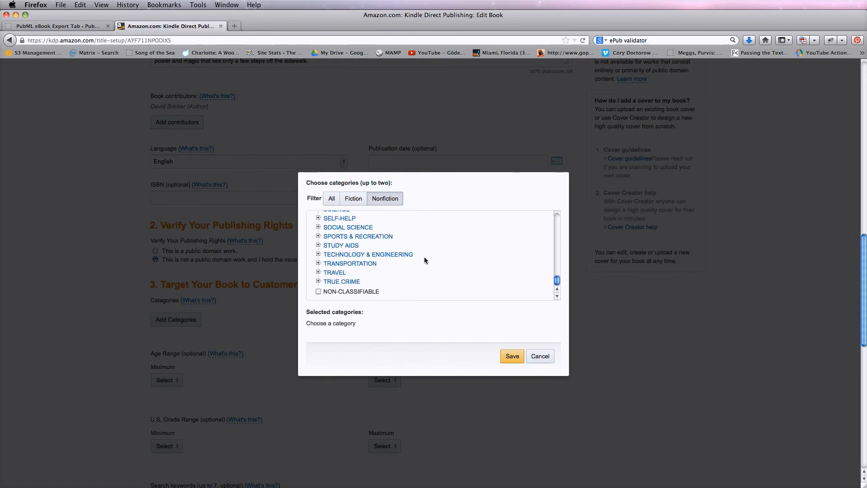
scroll(424, 257, up, 15)
scroll(367, 270, down, 3)
scroll(366, 271, down, 3)
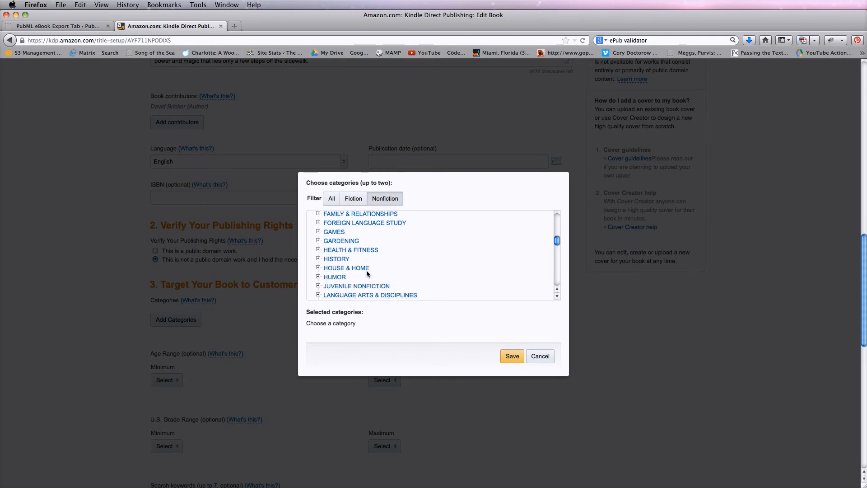
click(370, 281)
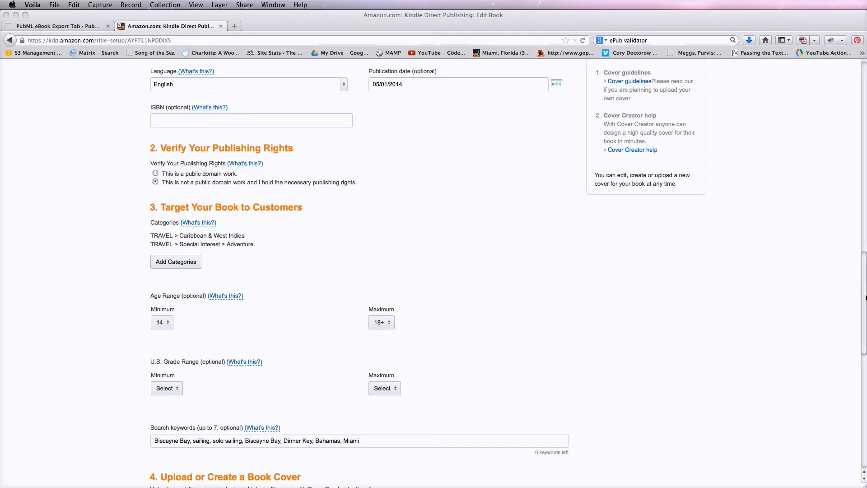
Upload the-blue-monk-2-06-03-2014_1247pm.epub from Downloads as the book content file.
scroll(862, 310, down, 1)
drag(862, 311, 860, 392)
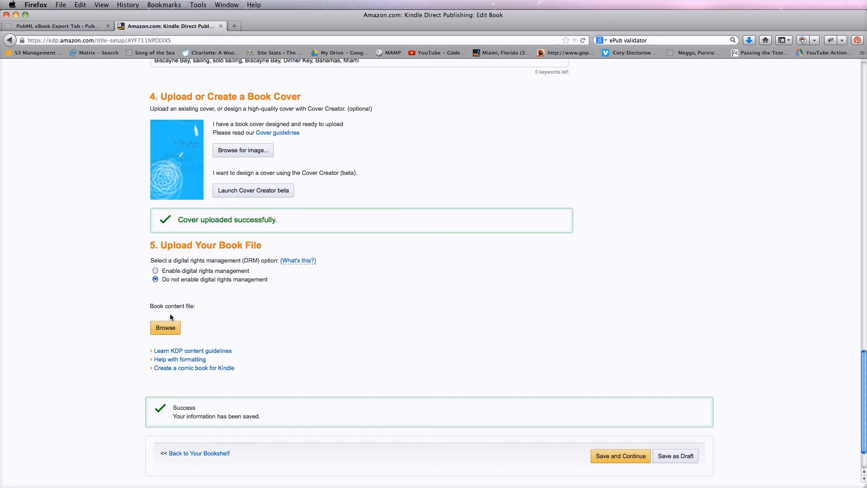
click(171, 327)
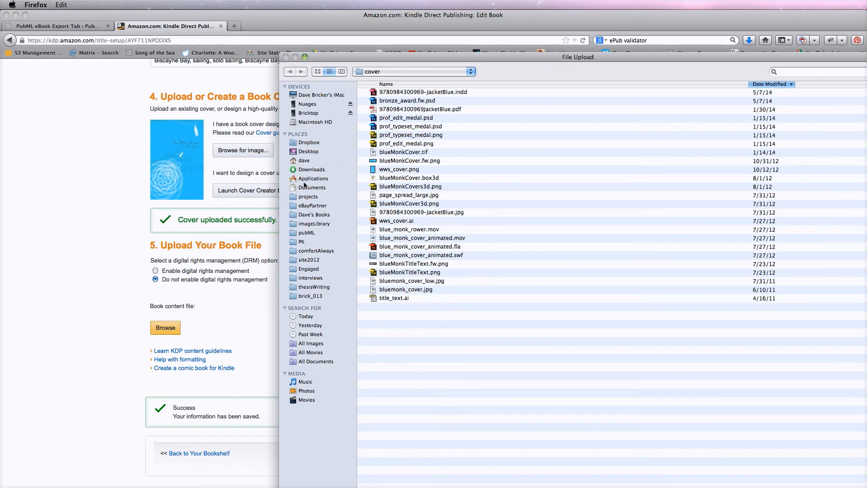
click(310, 170)
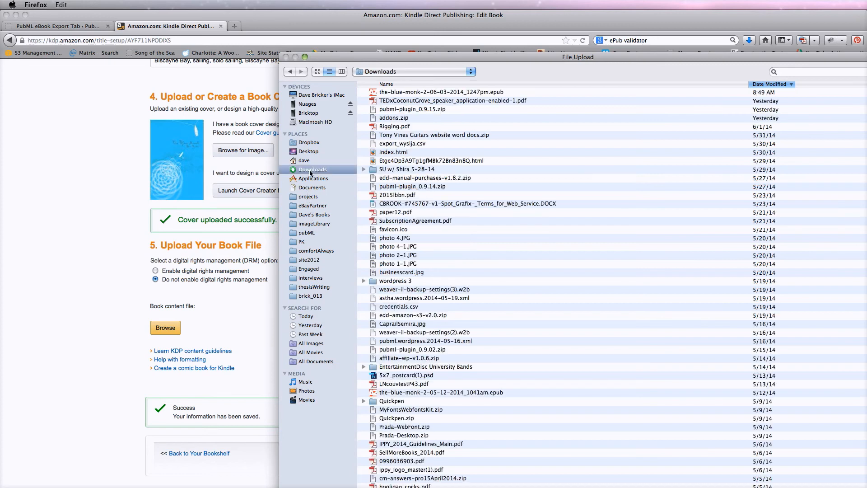
click(401, 93)
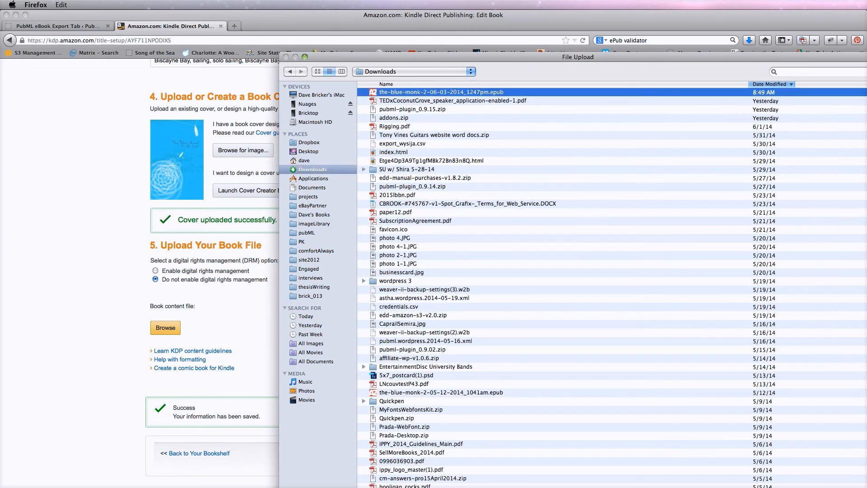
key(Return)
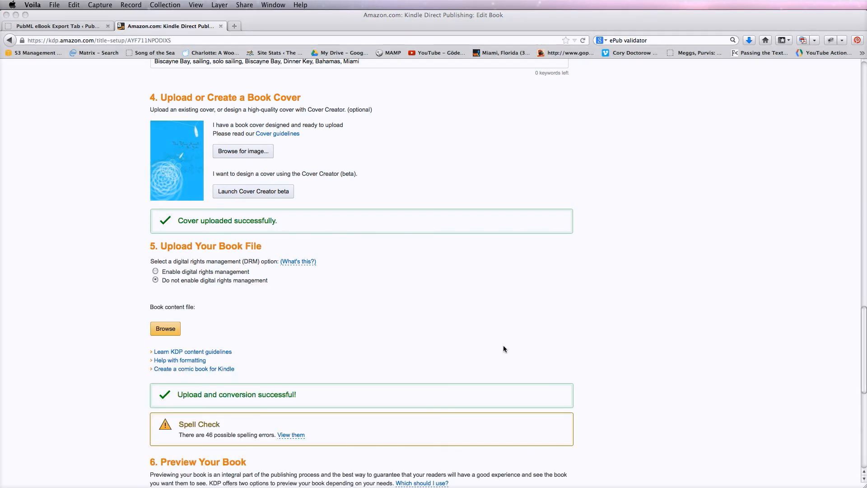
Examine the upload result, the spell check notice, and the options for previewing the book.
click(452, 328)
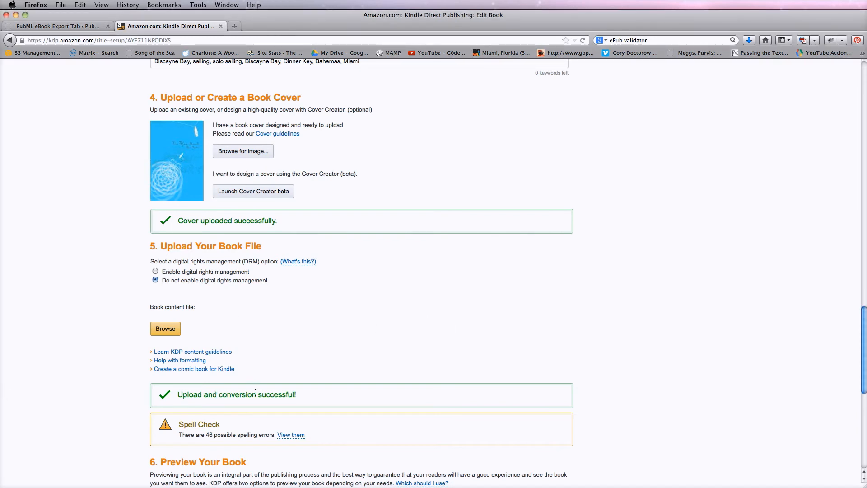
scroll(578, 323, down, 5)
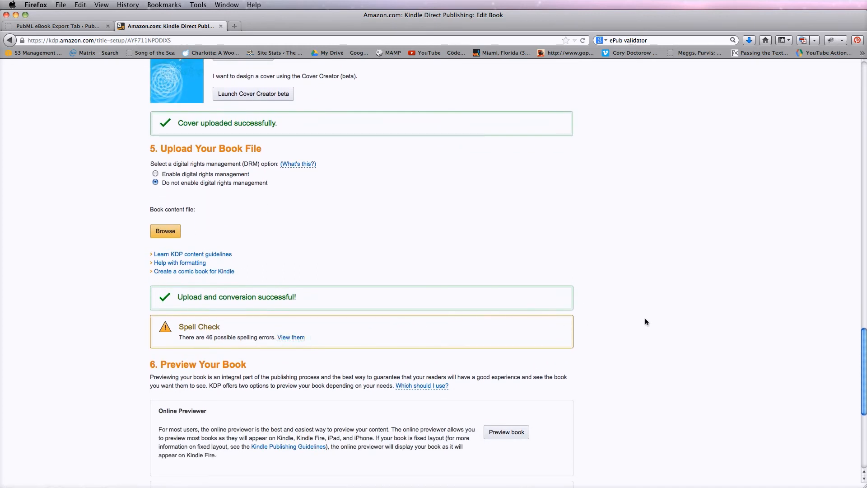
scroll(678, 305, down, 4)
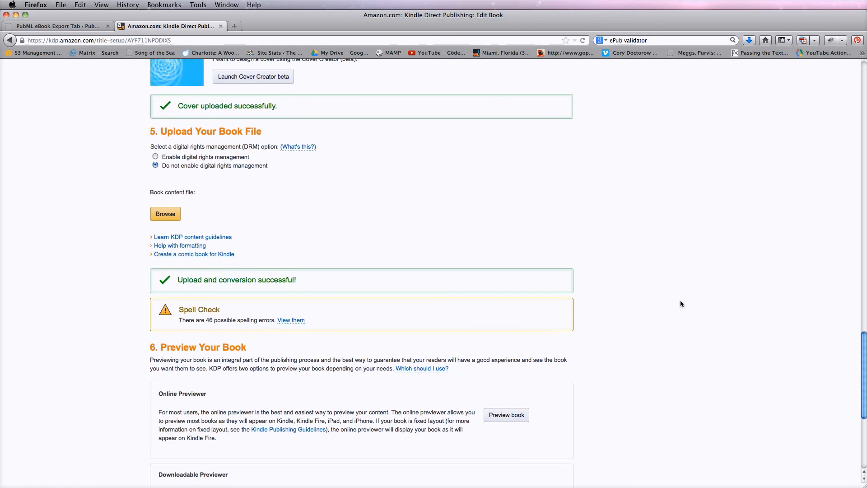
scroll(682, 303, down, 1)
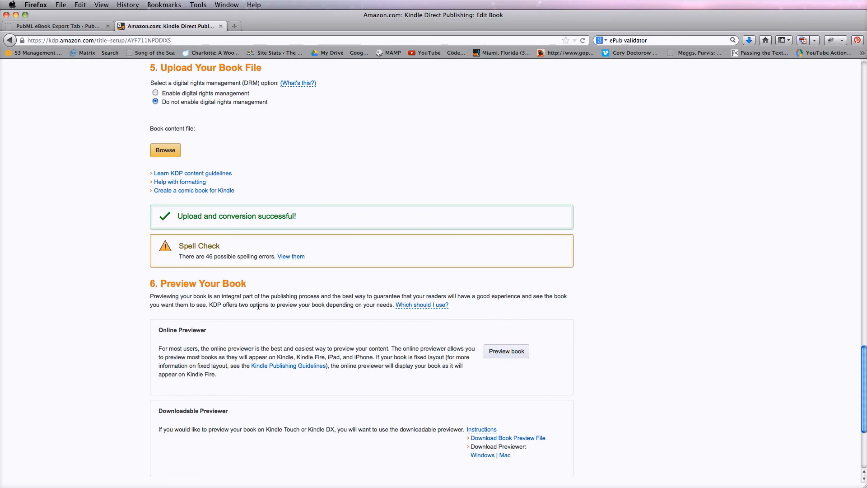
scroll(258, 306, down, 3)
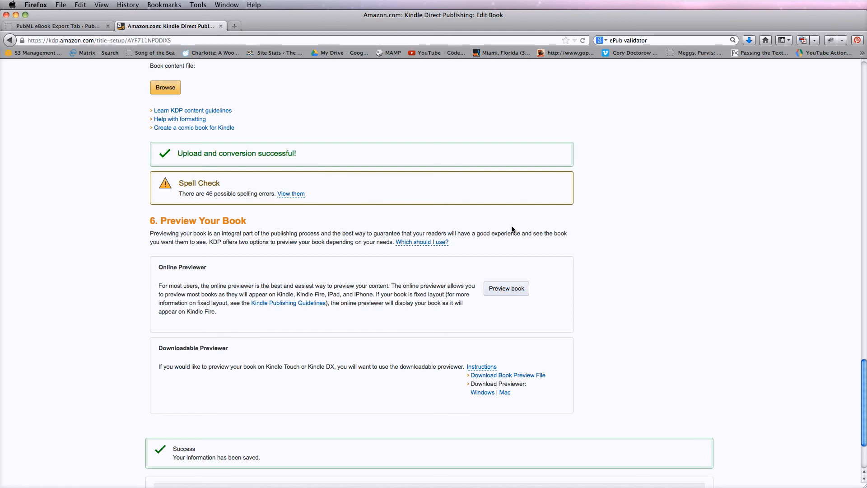
Open the book in the online previewer with its changes saved and page through it in portrait to the chapter The World As You Know It.
click(504, 290)
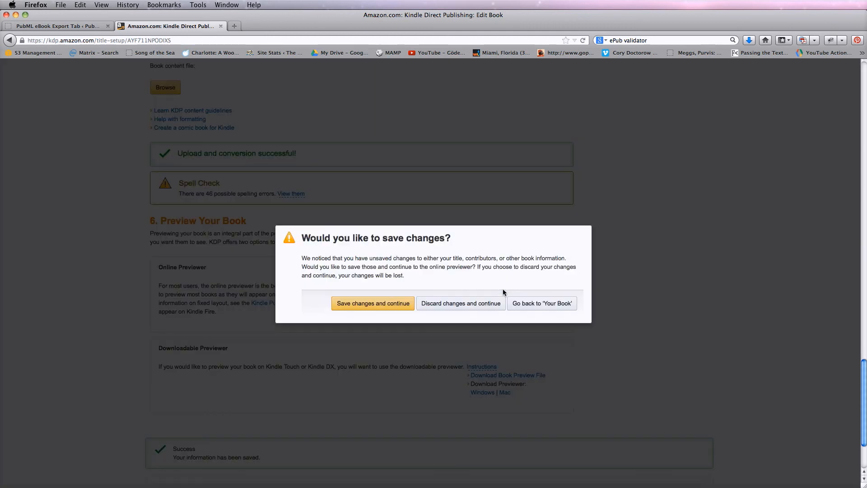
click(384, 302)
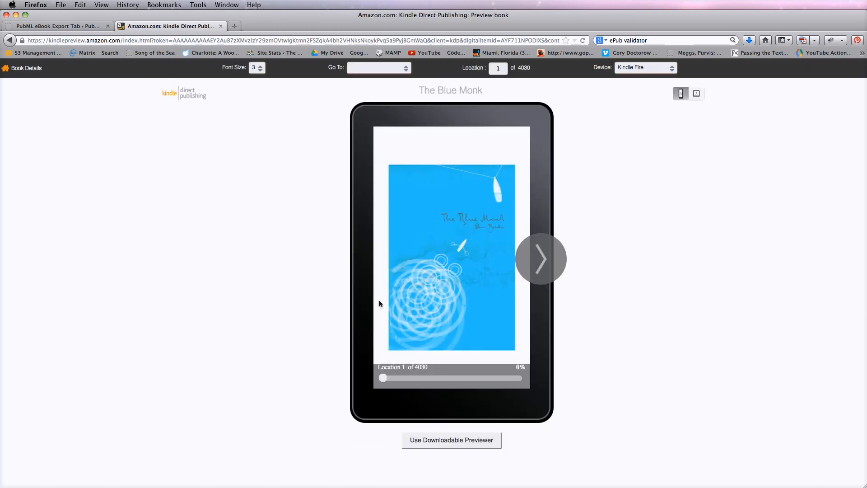
click(542, 265)
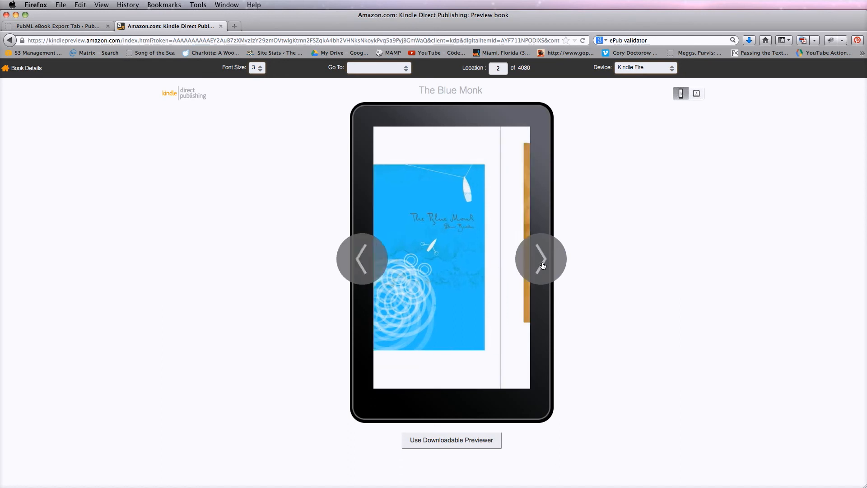
click(542, 265)
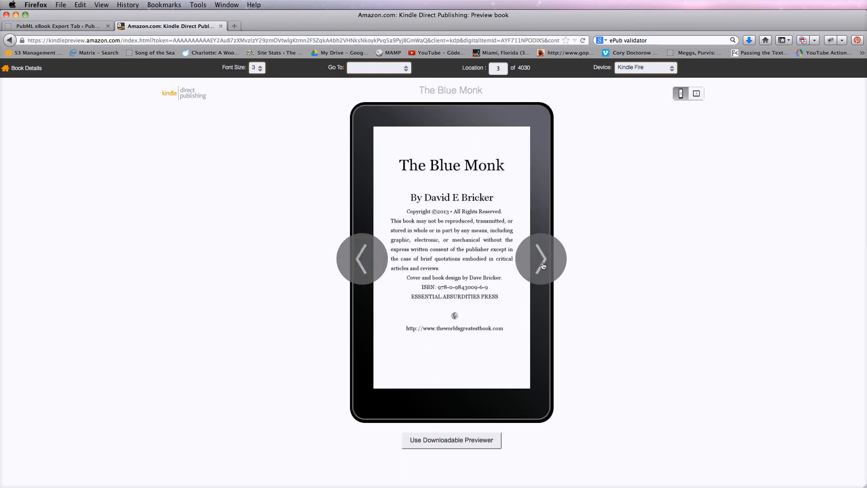
click(542, 265)
click(542, 265)
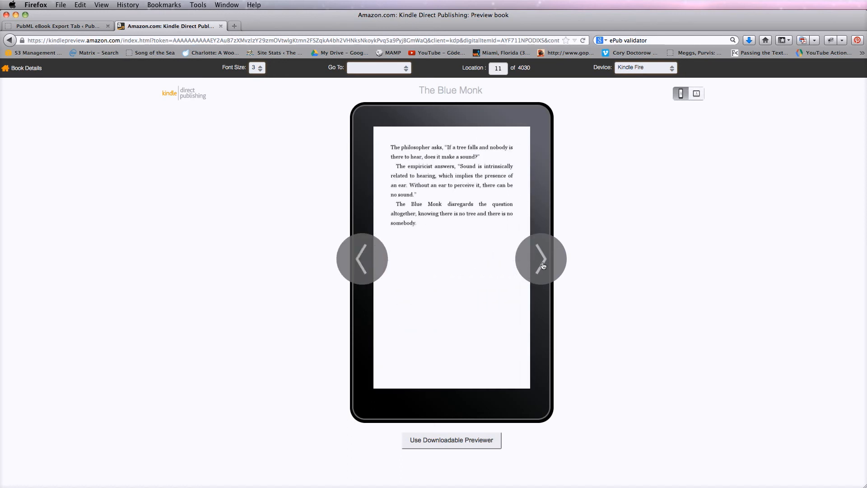
click(543, 266)
click(542, 265)
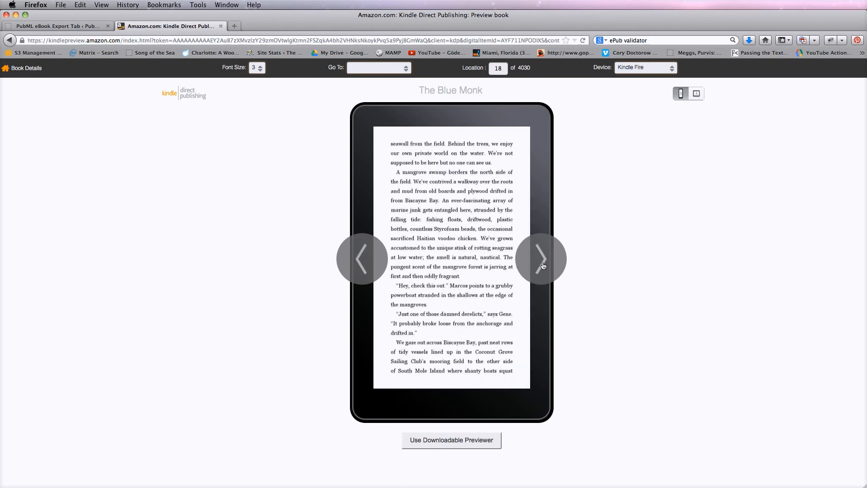
click(543, 265)
click(542, 266)
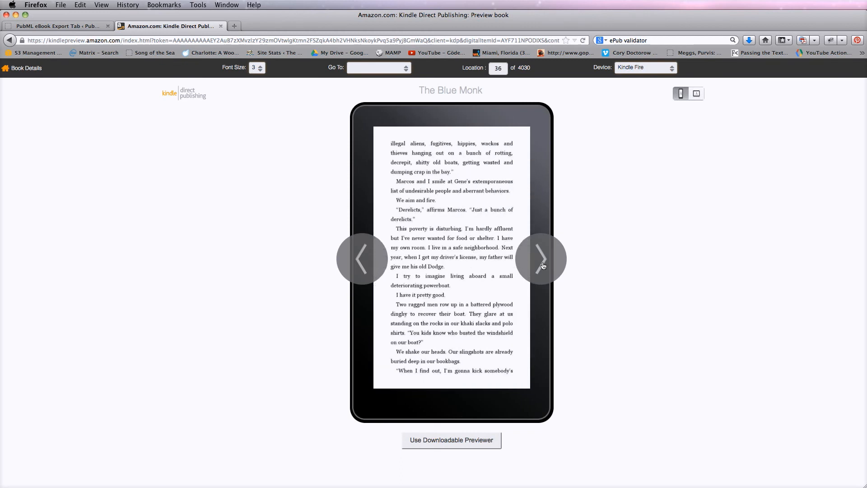
click(542, 266)
click(542, 265)
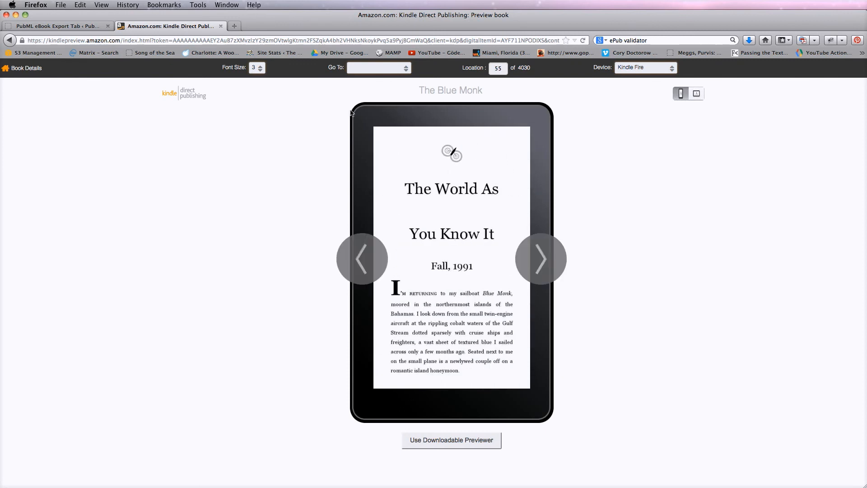
Switch the Kindle Fire preview to landscape orientation and page through the following chapter pages.
click(696, 94)
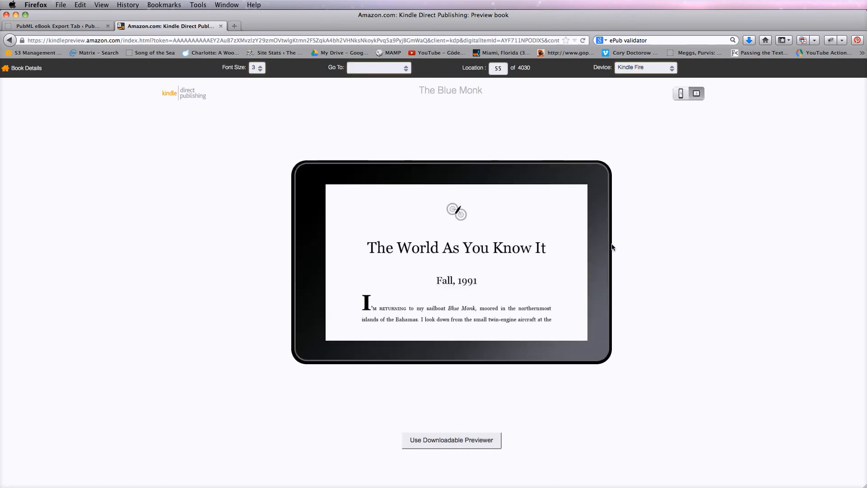
click(600, 254)
click(601, 254)
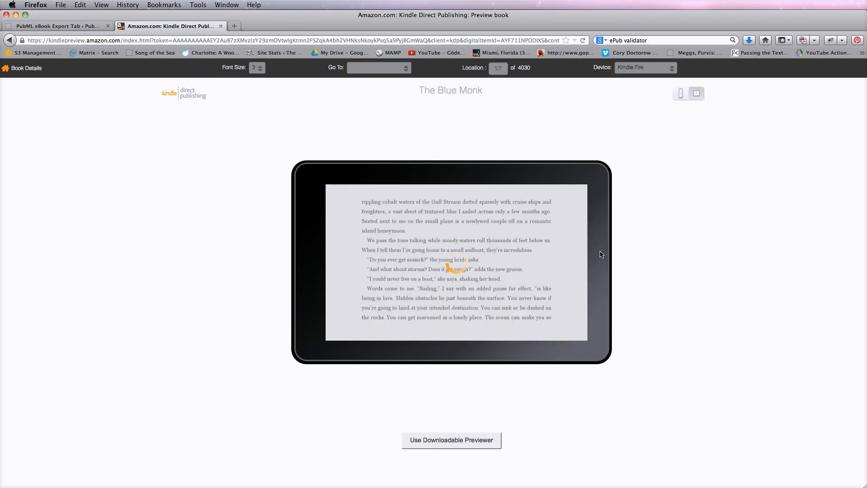
click(601, 253)
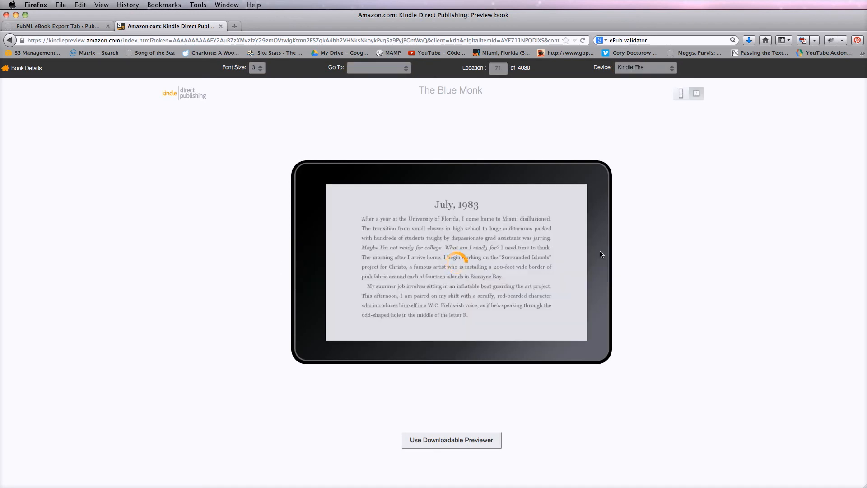
click(601, 253)
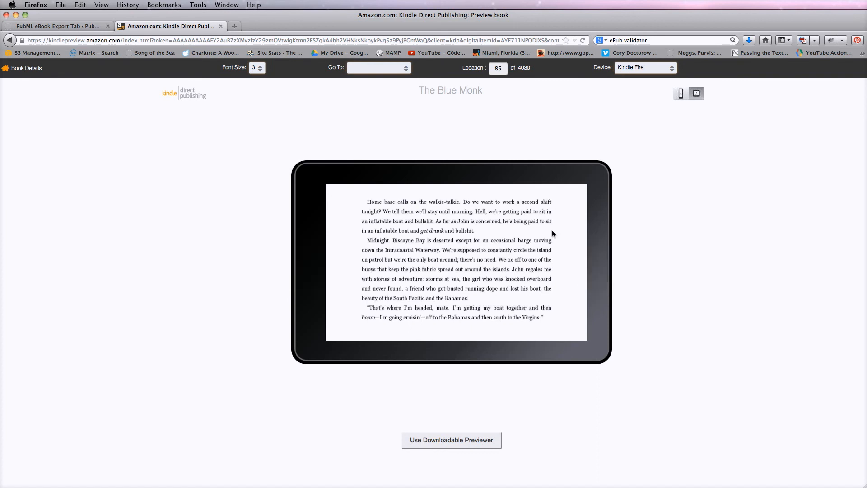
Return to the book details, save them, and continue to the Rights & Pricing step.
click(37, 70)
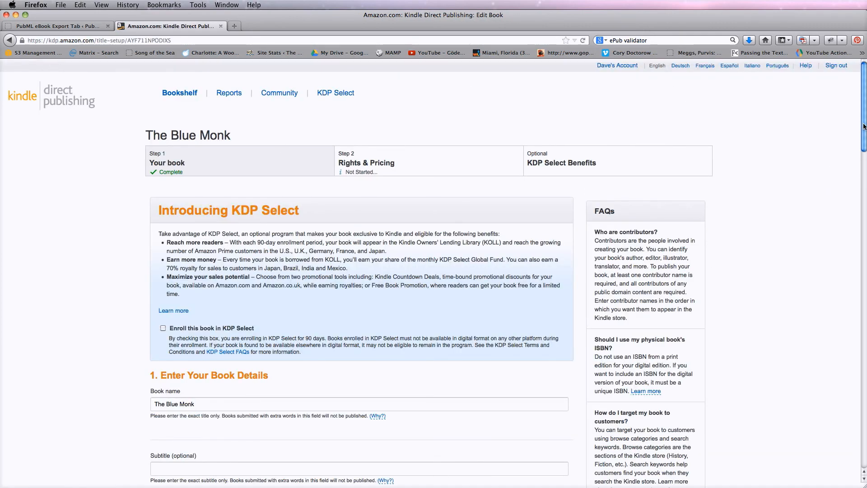
drag(863, 126, 863, 441)
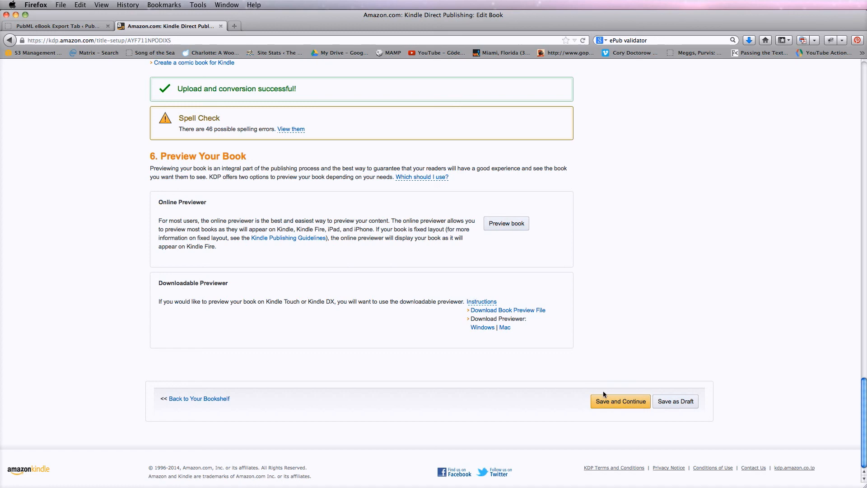
click(610, 400)
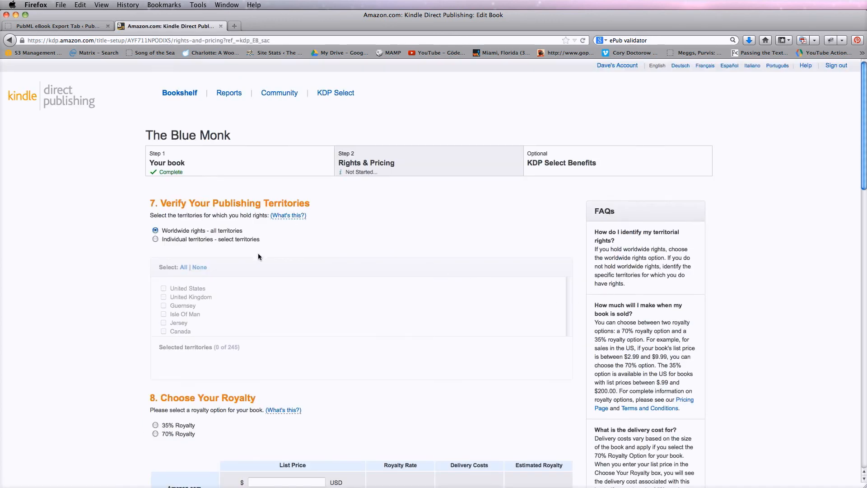
Choose the 70% royalty option for the book.
scroll(397, 216, down, 5)
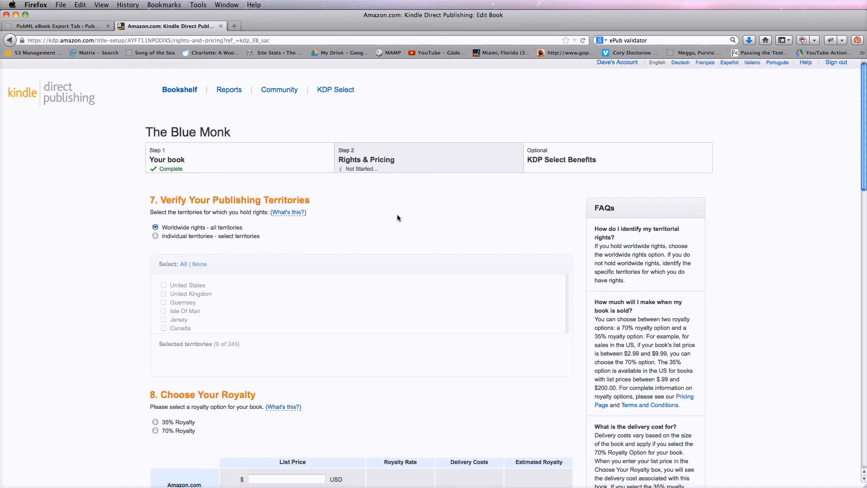
scroll(397, 217, down, 3)
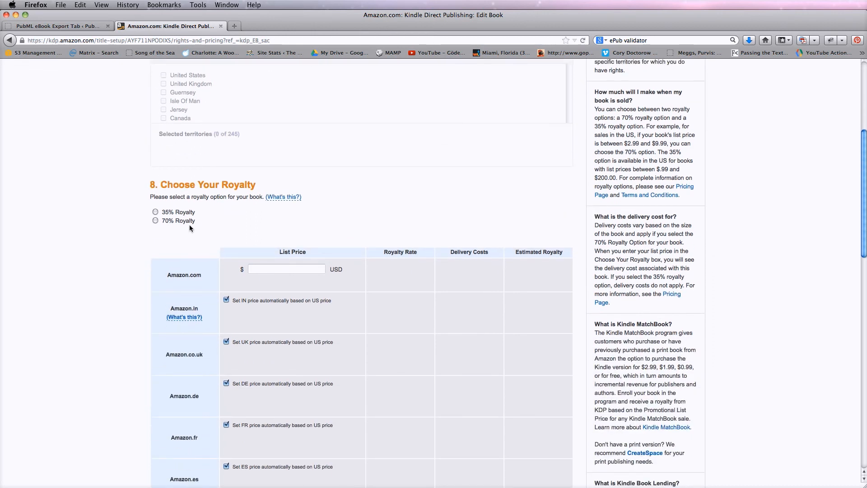
click(155, 220)
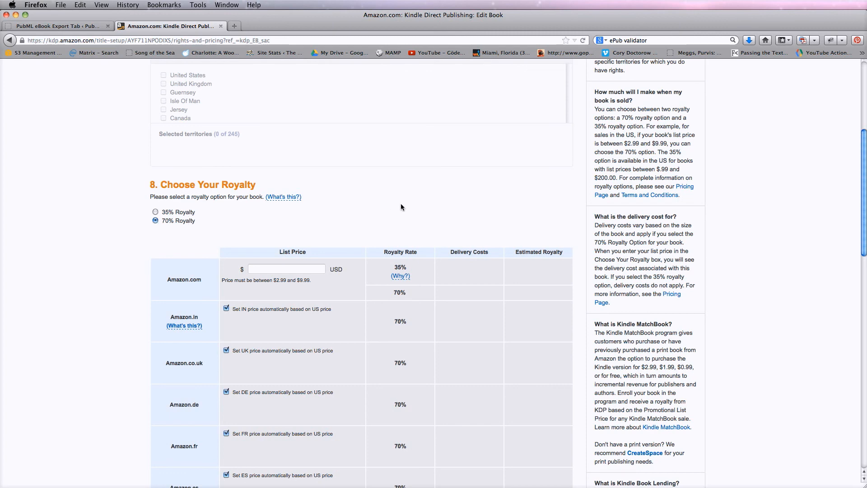
Look through the list prices per Amazon store, the pricing information, and the MatchBook, lending and publishing confirmation options.
scroll(401, 204, down, 6)
scroll(400, 203, down, 13)
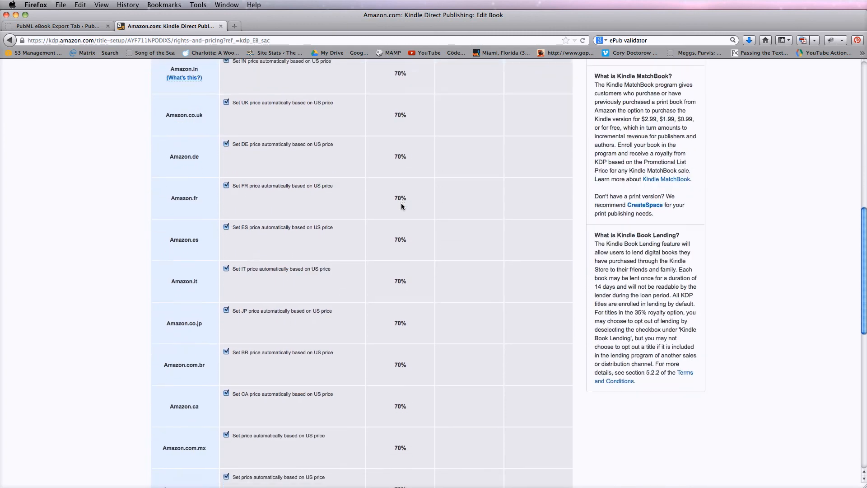
scroll(401, 207, down, 8)
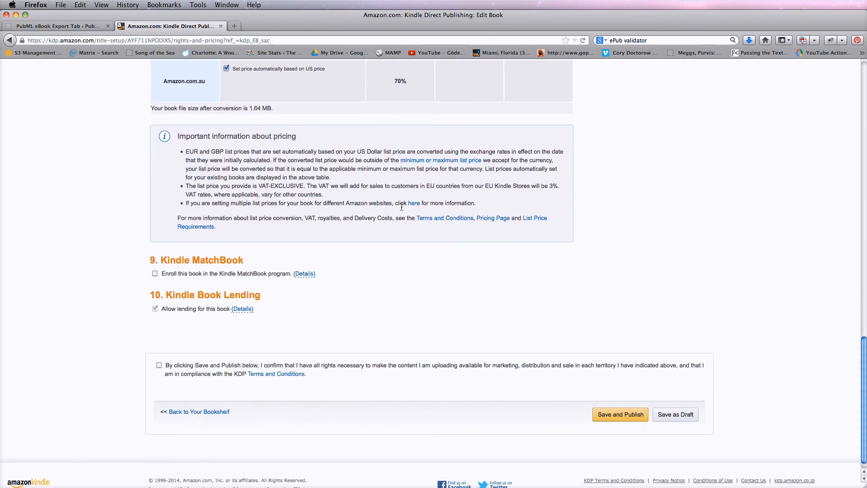
scroll(402, 207, up, 20)
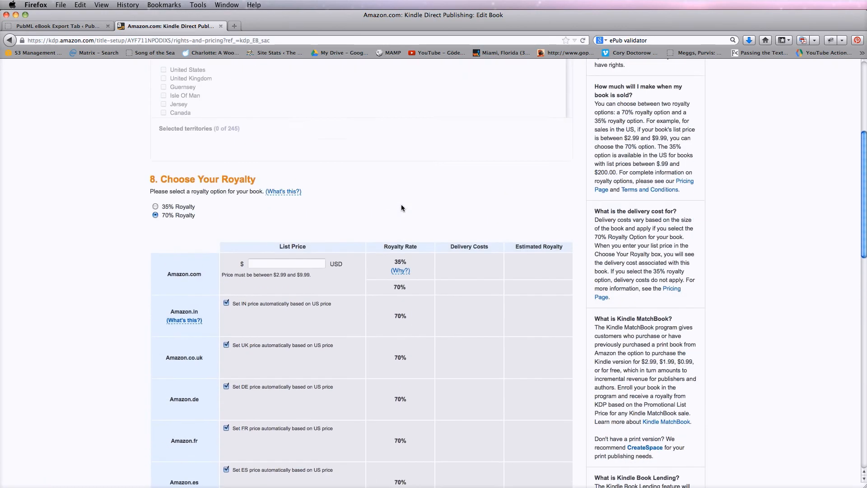
scroll(402, 208, up, 5)
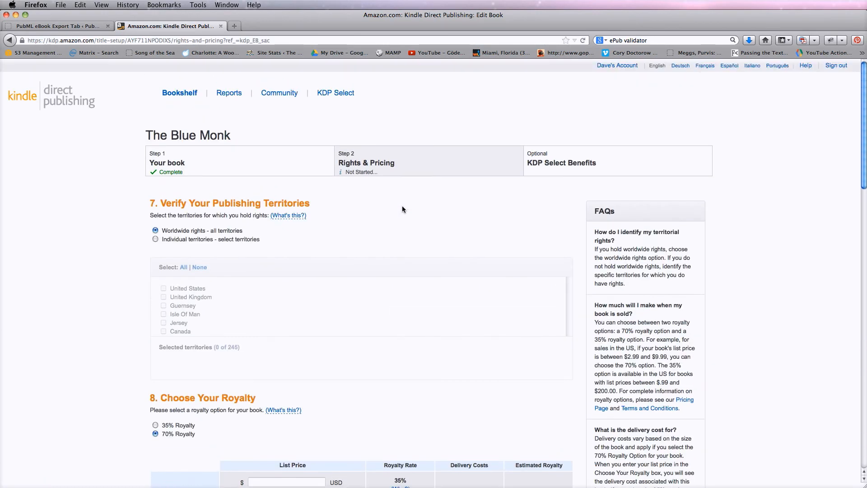